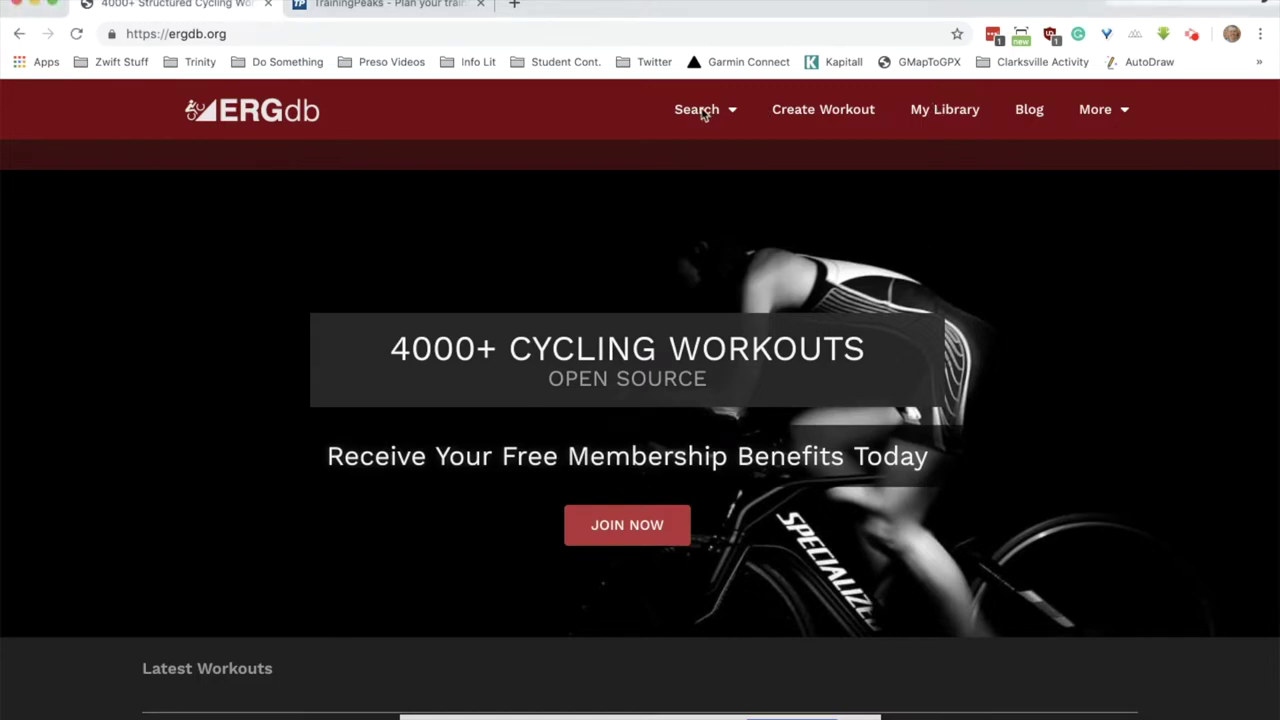
# Step: Filter the ERGdb workout search to the Threshold type and run the search
pyautogui.click(703, 113)
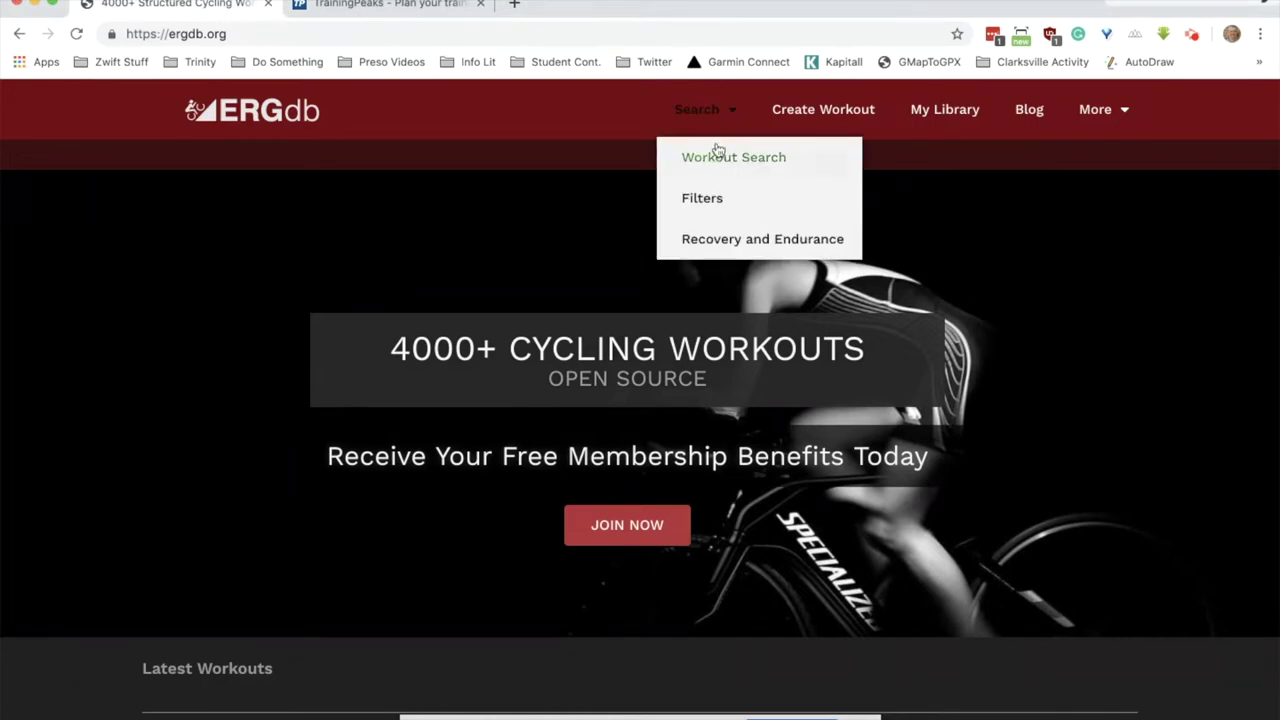
pyautogui.click(712, 164)
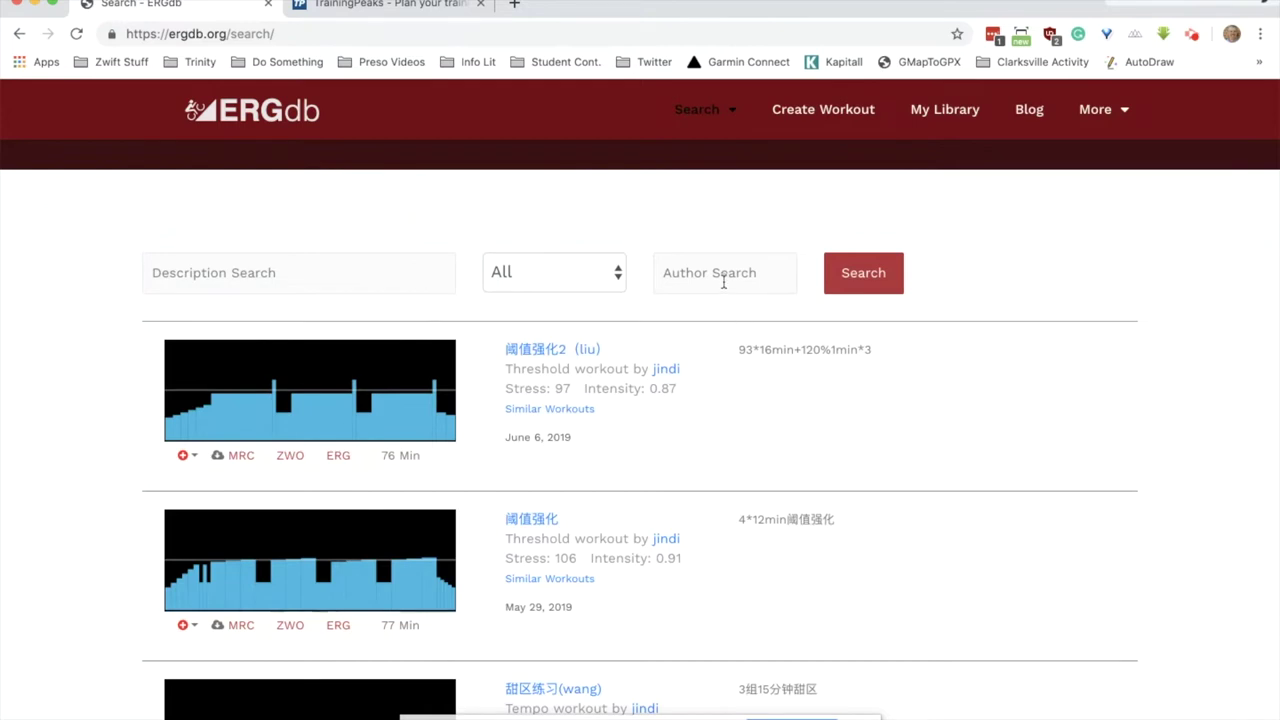
pyautogui.click(609, 287)
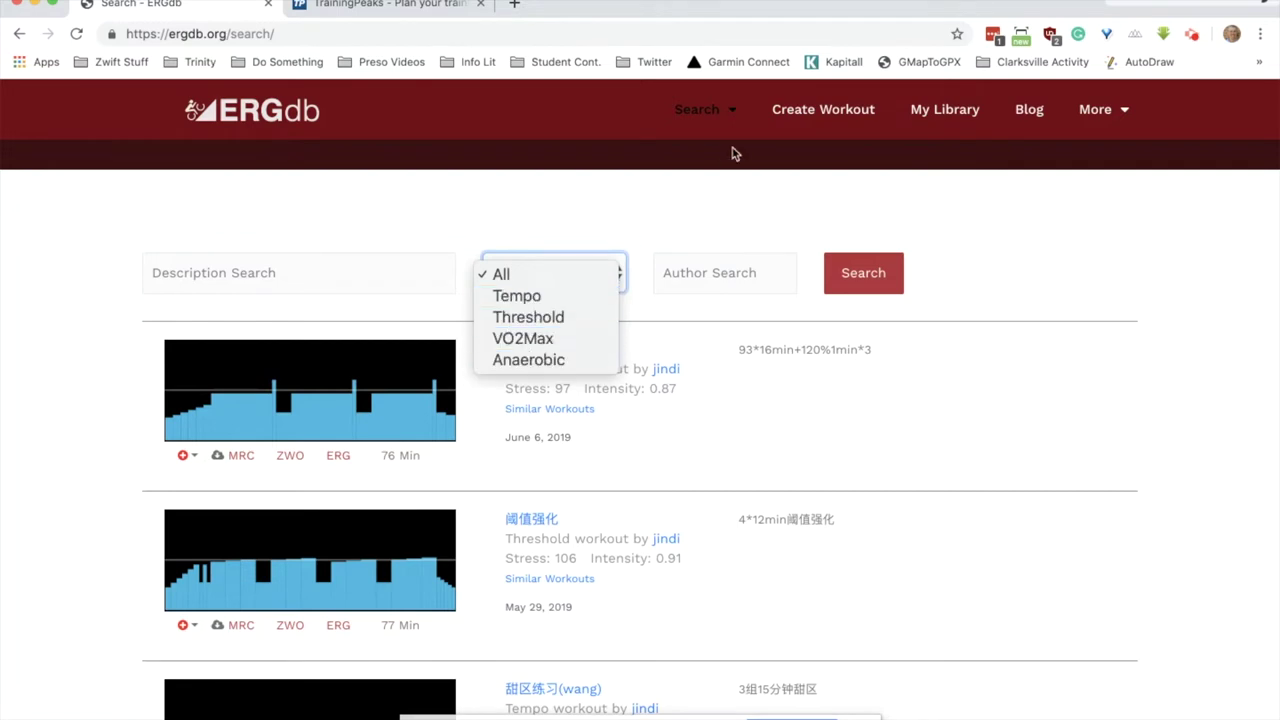
pyautogui.click(716, 113)
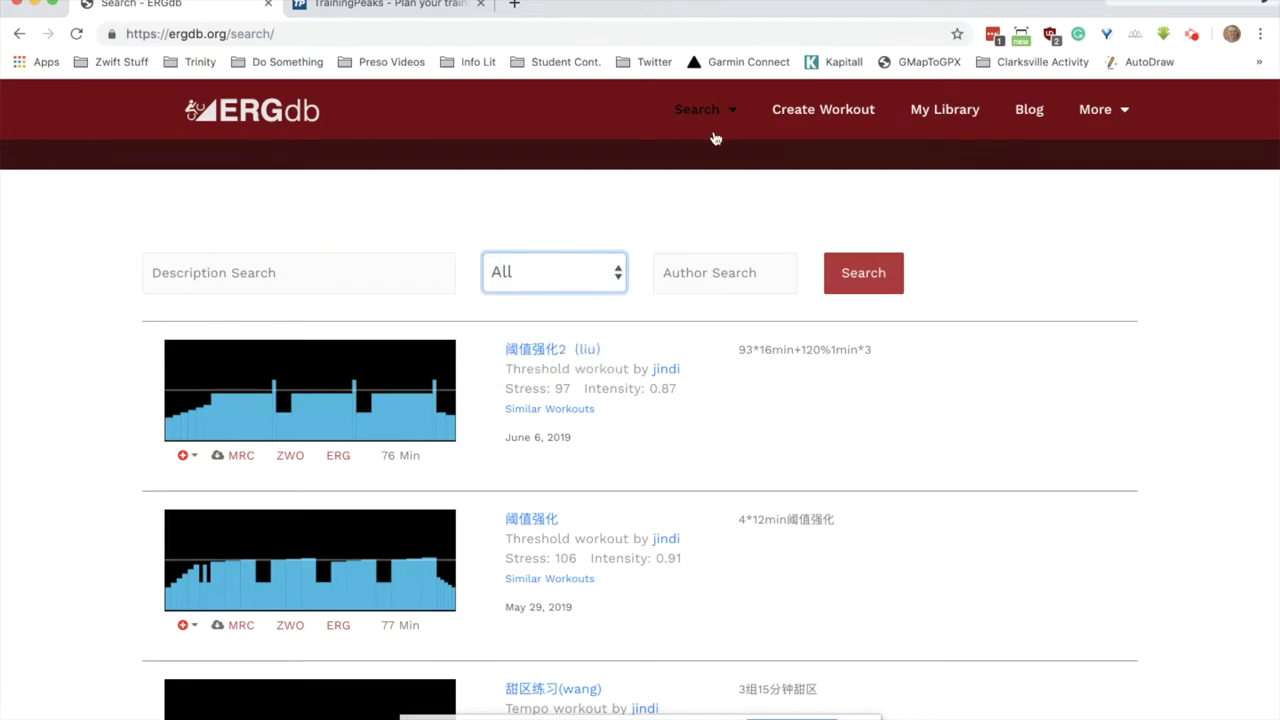
pyautogui.moveTo(716, 113)
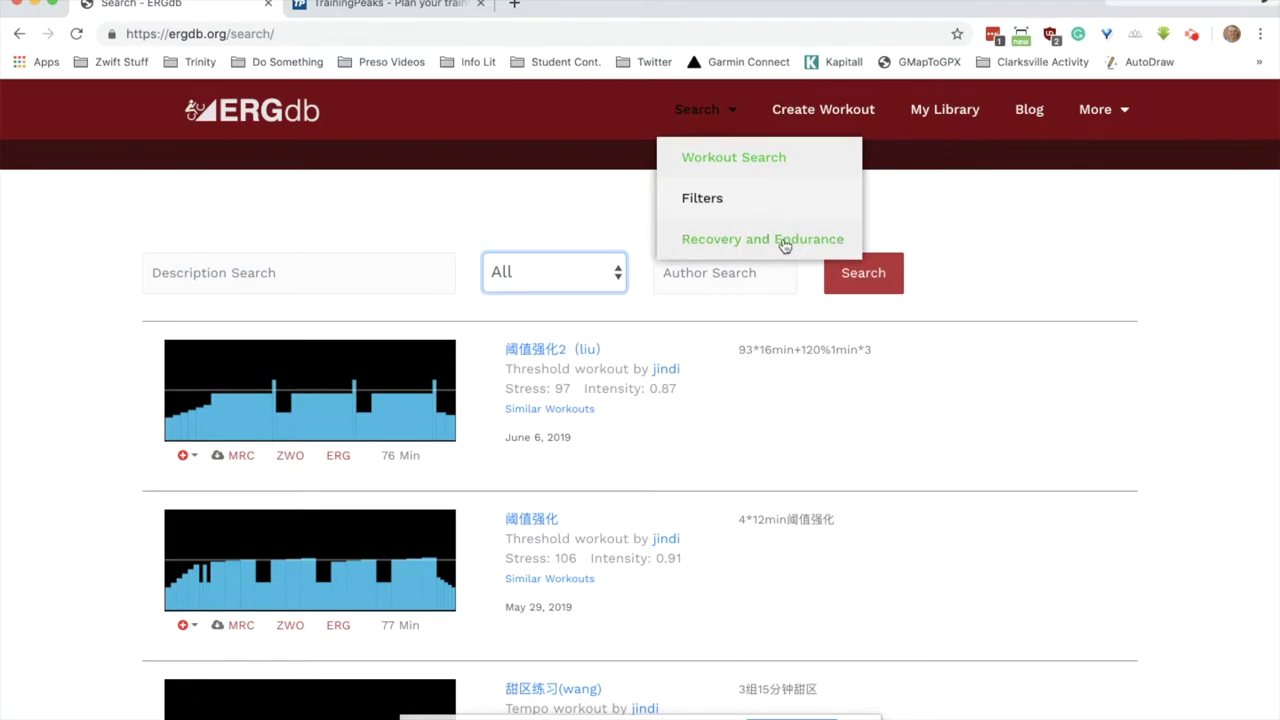
pyautogui.click(608, 124)
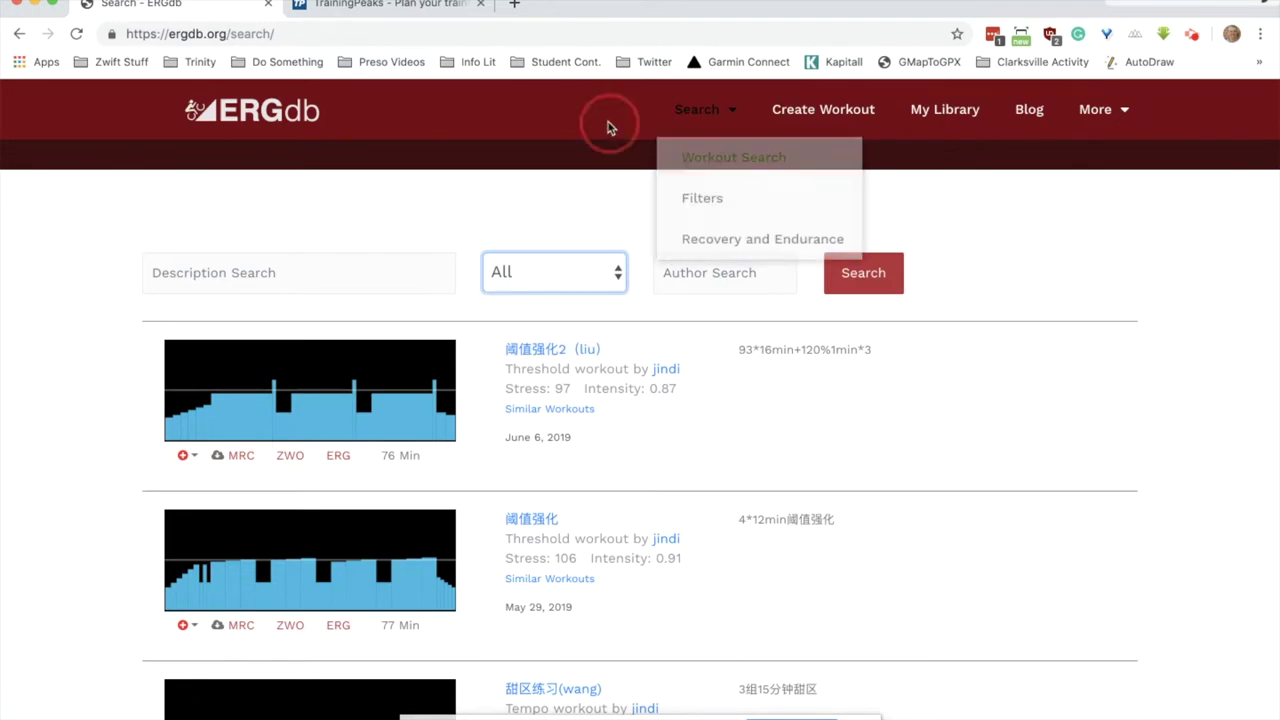
pyautogui.click(540, 284)
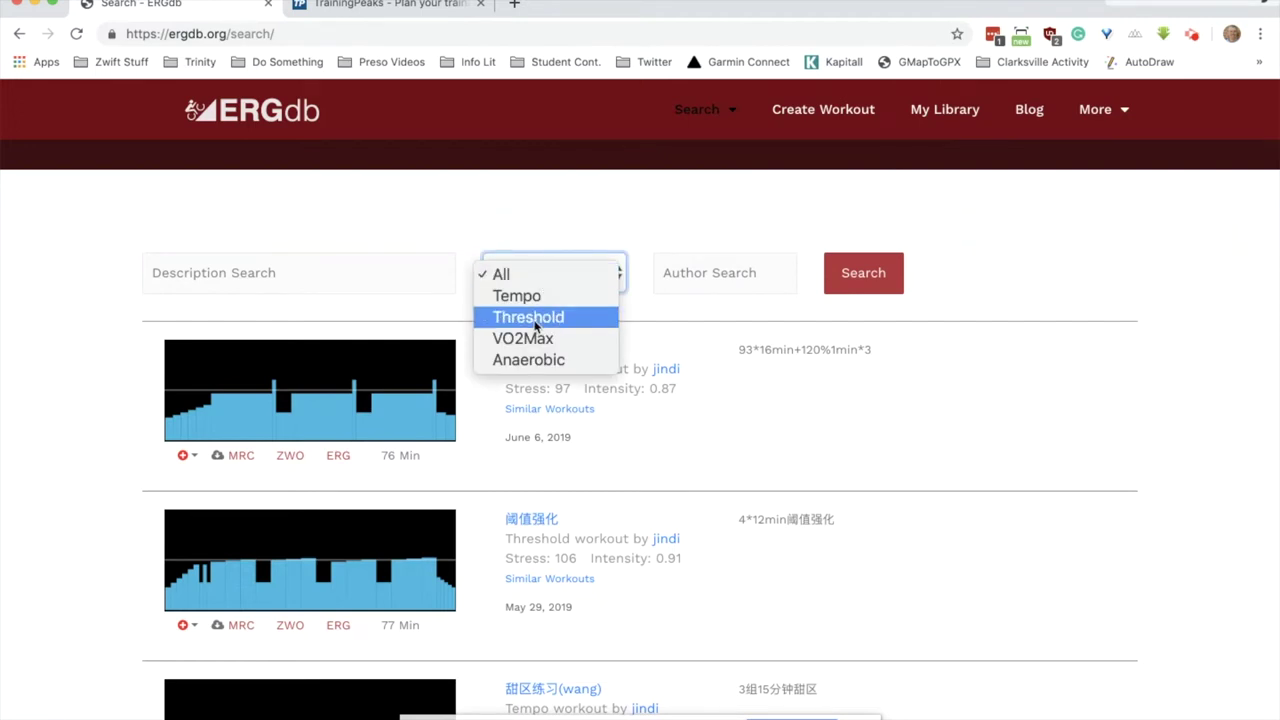
pyautogui.click(535, 325)
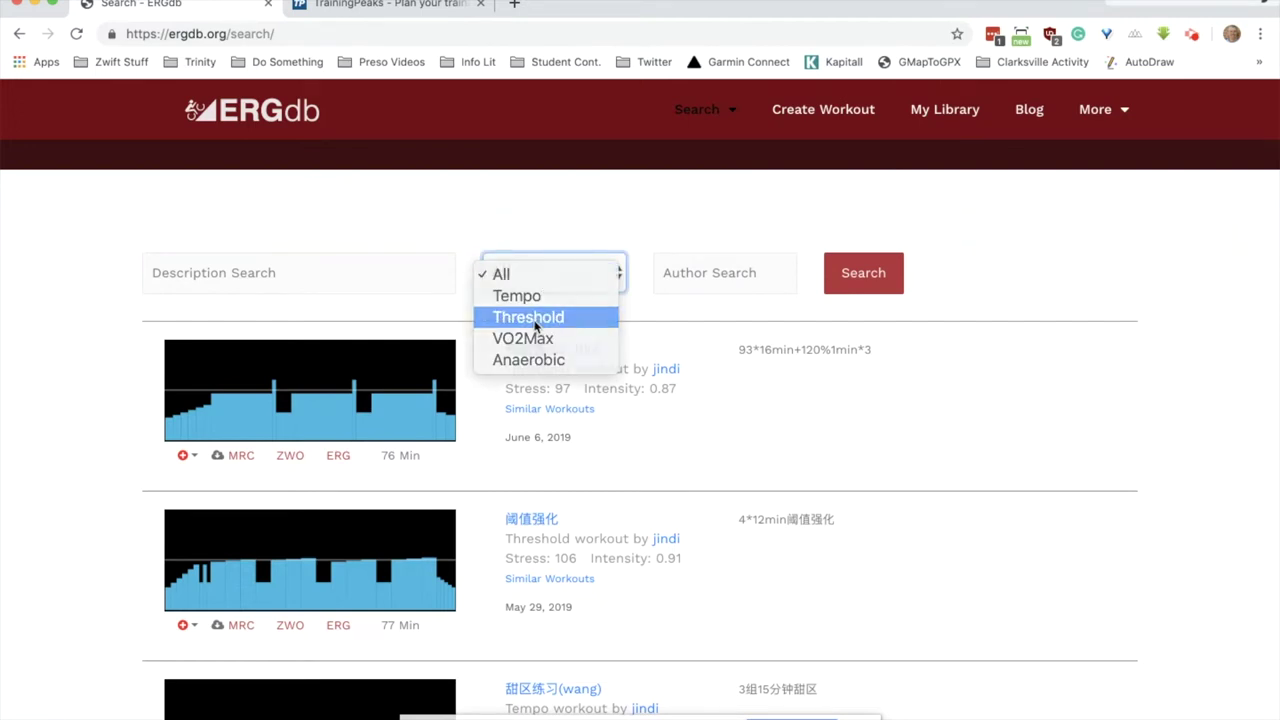
pyautogui.click(860, 281)
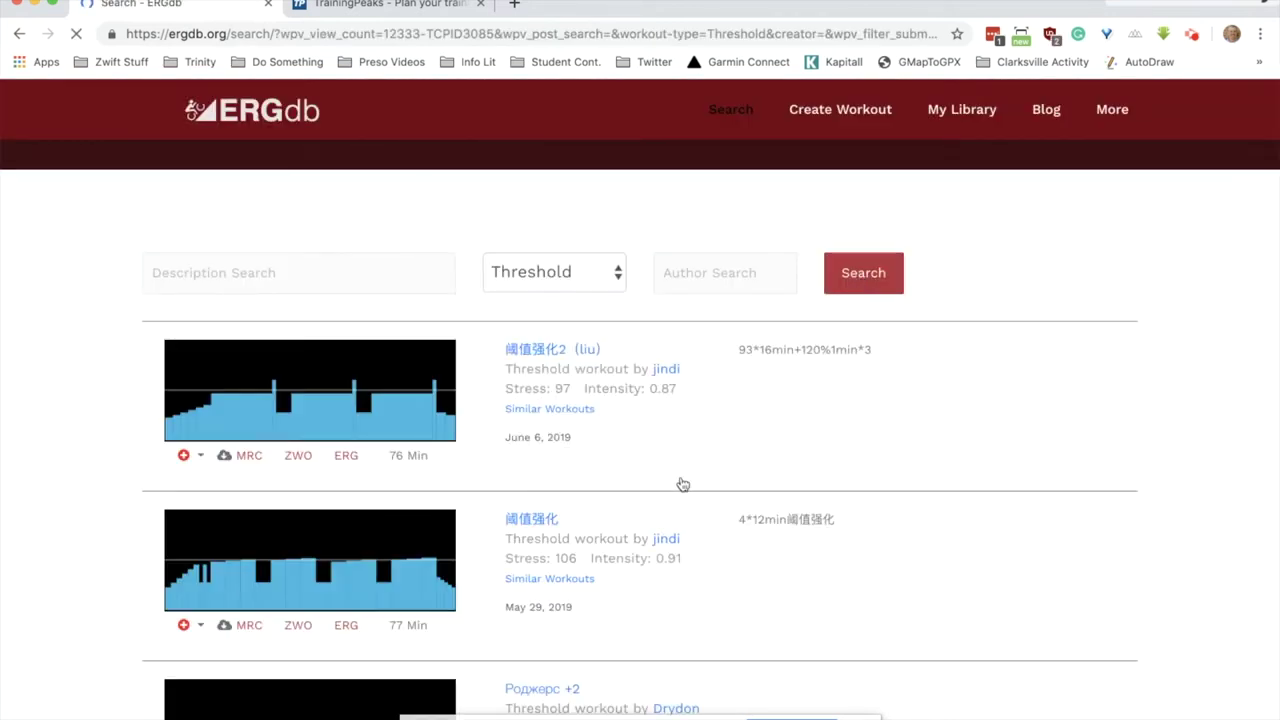
pyautogui.scroll(-15, 682, 484)
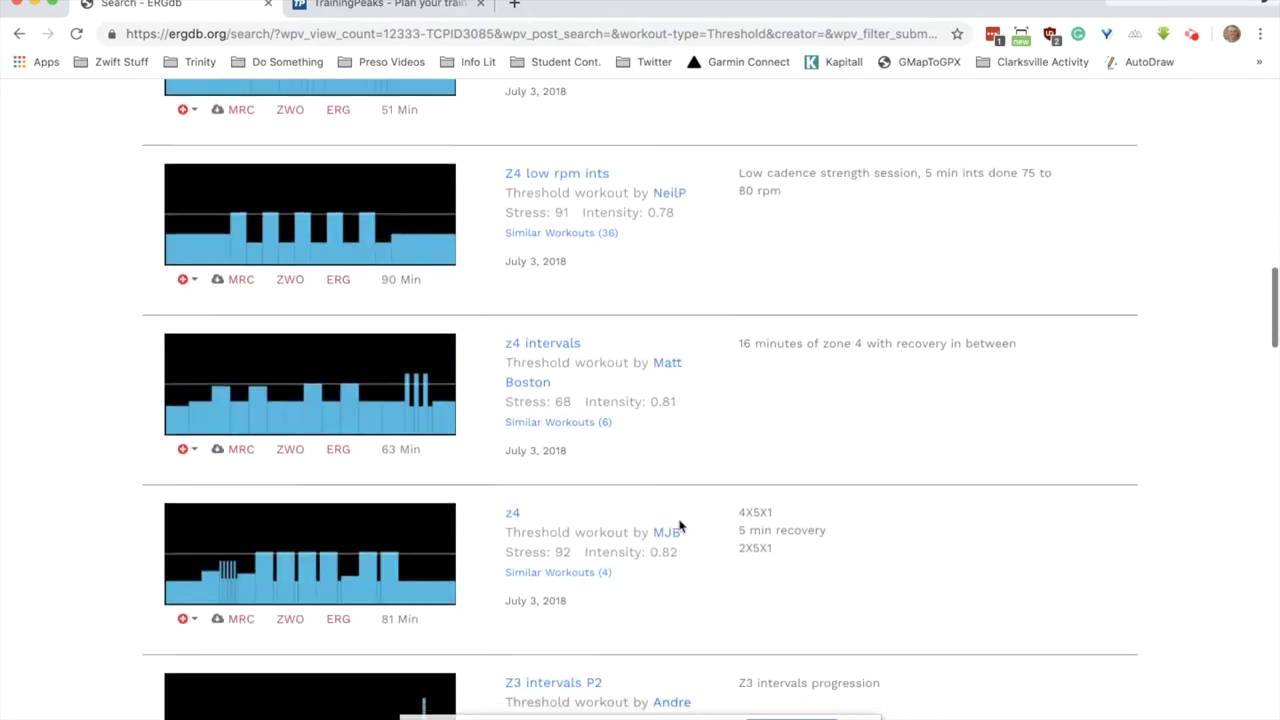
pyautogui.scroll(-2, 679, 526)
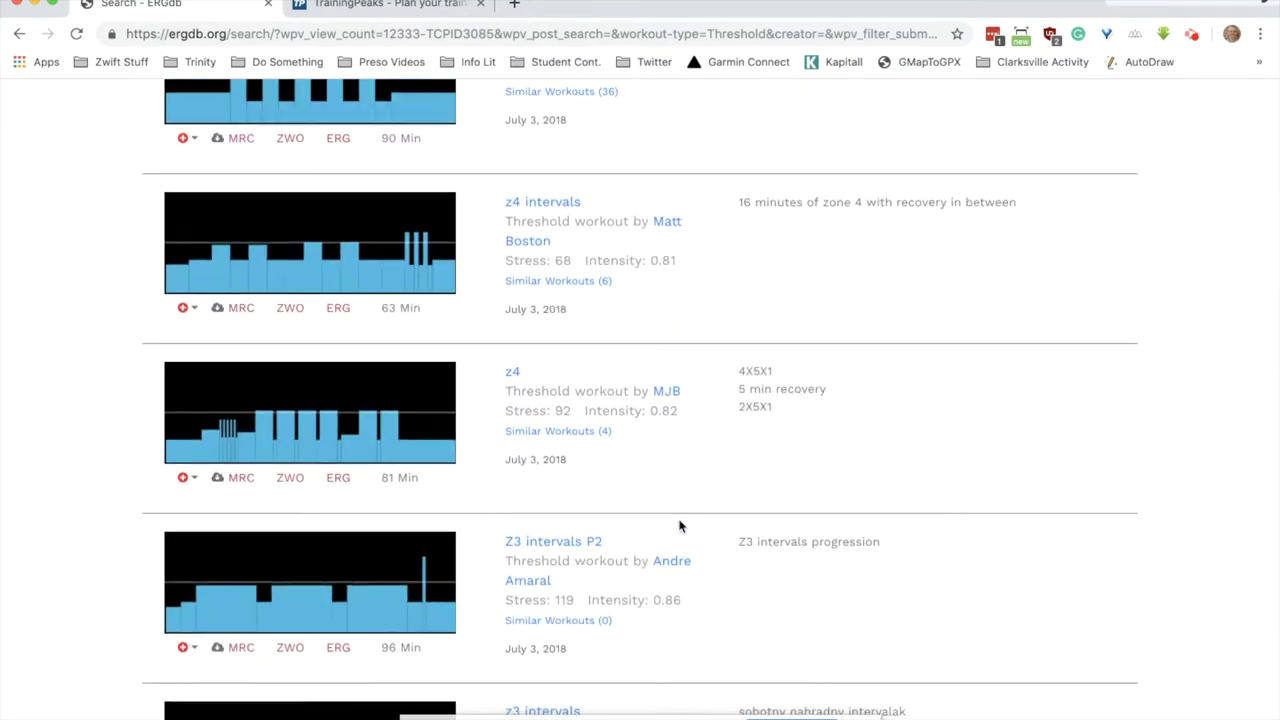
pyautogui.click(512, 374)
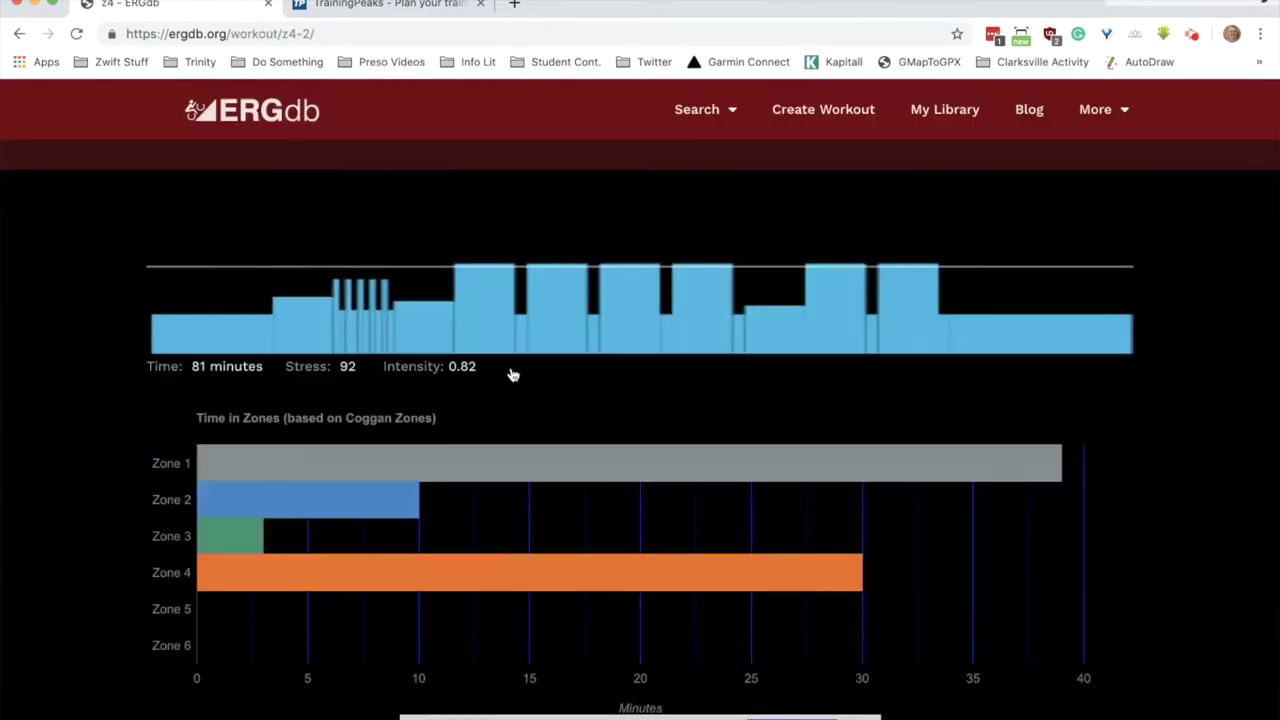
pyautogui.scroll(-3, 707, 424)
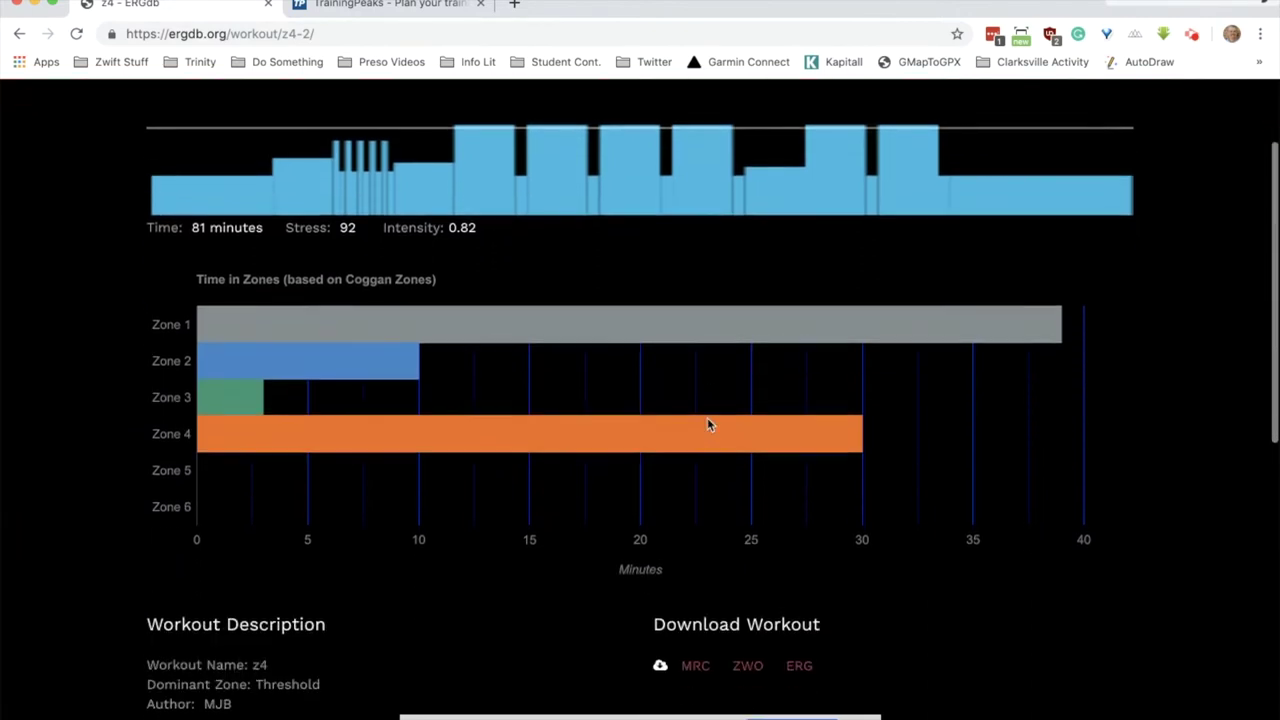
pyautogui.scroll(-3, 707, 424)
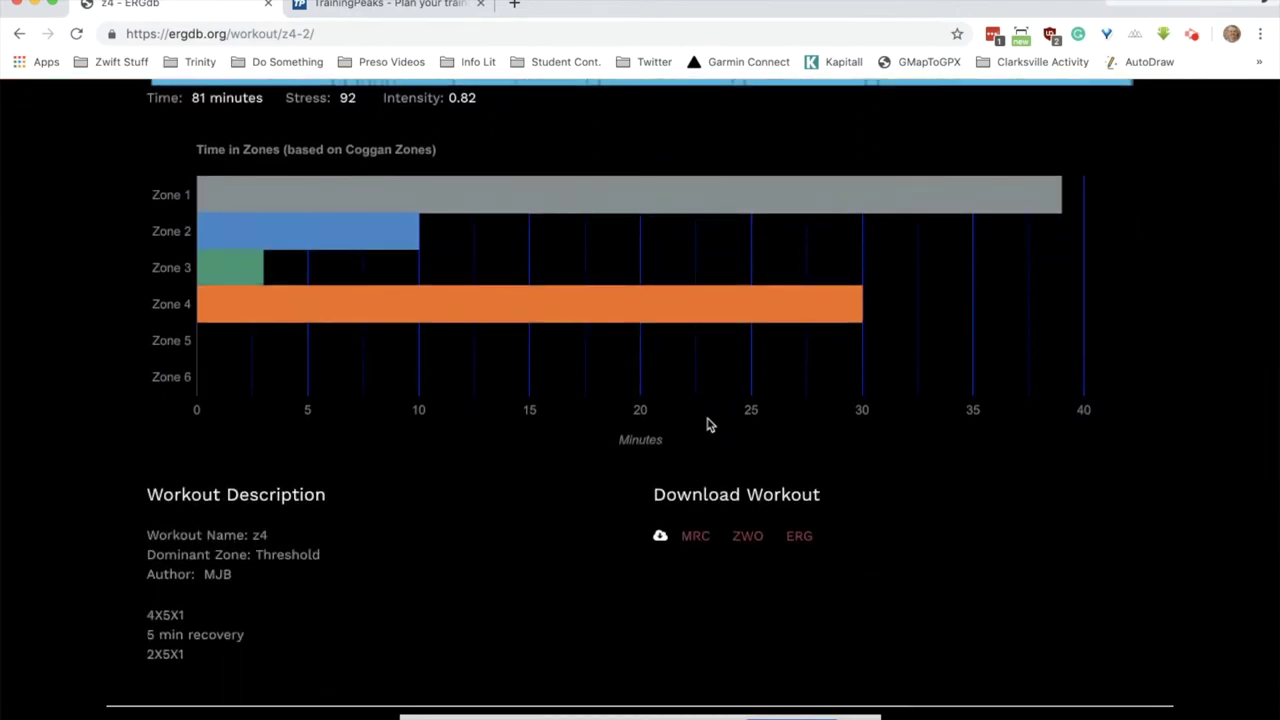
pyautogui.scroll(4, 707, 424)
pyautogui.scroll(1, 707, 424)
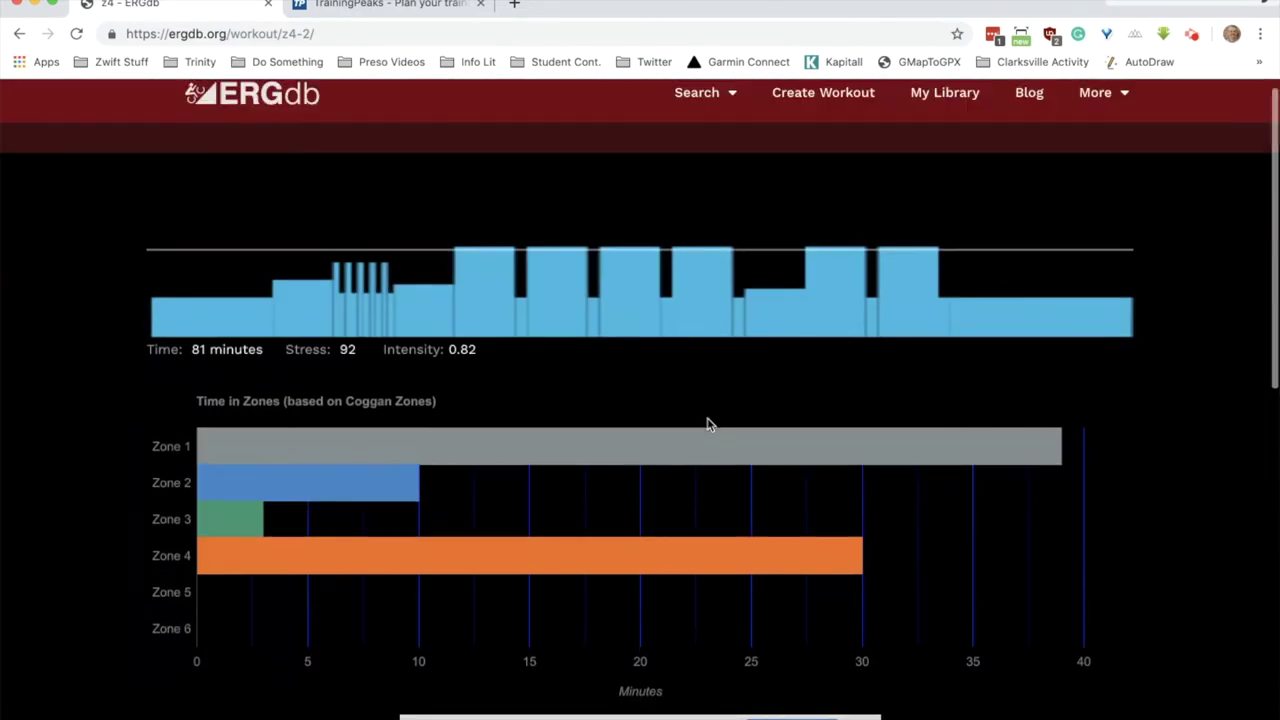
pyautogui.click(18, 36)
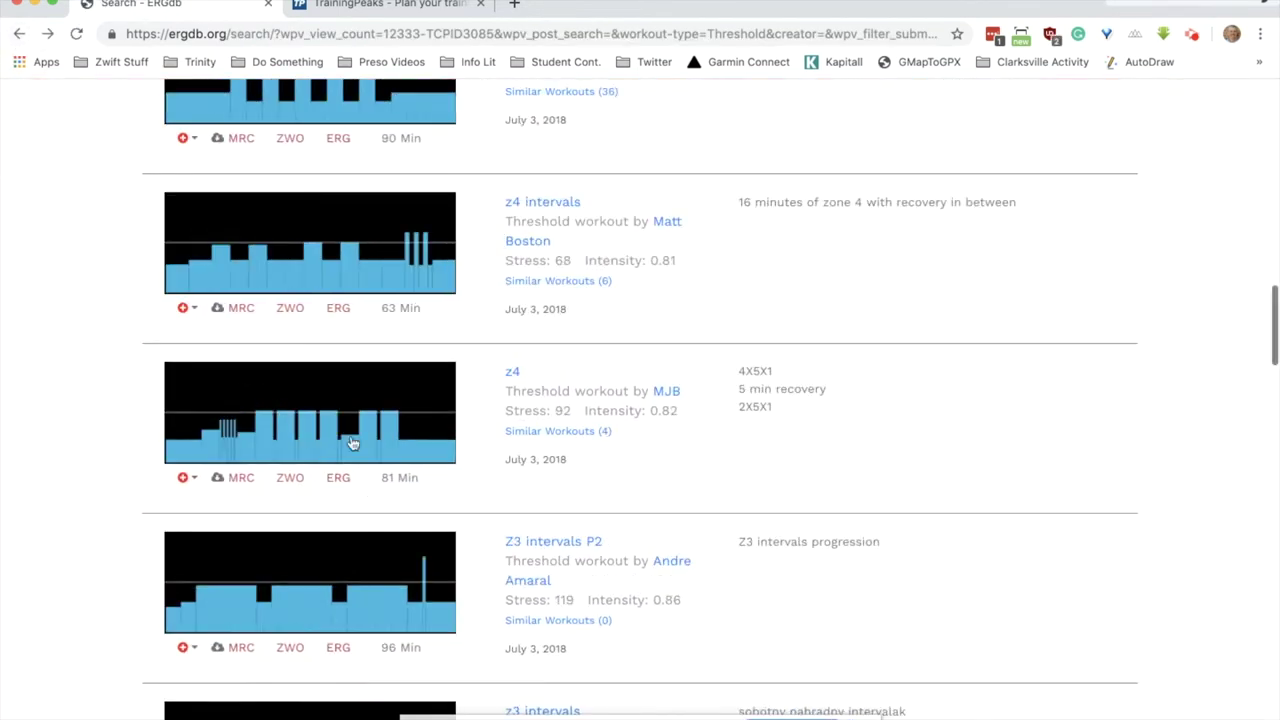
# Step: Add the z4 workout to the Threshold list, then go to My Library
pyautogui.click(186, 479)
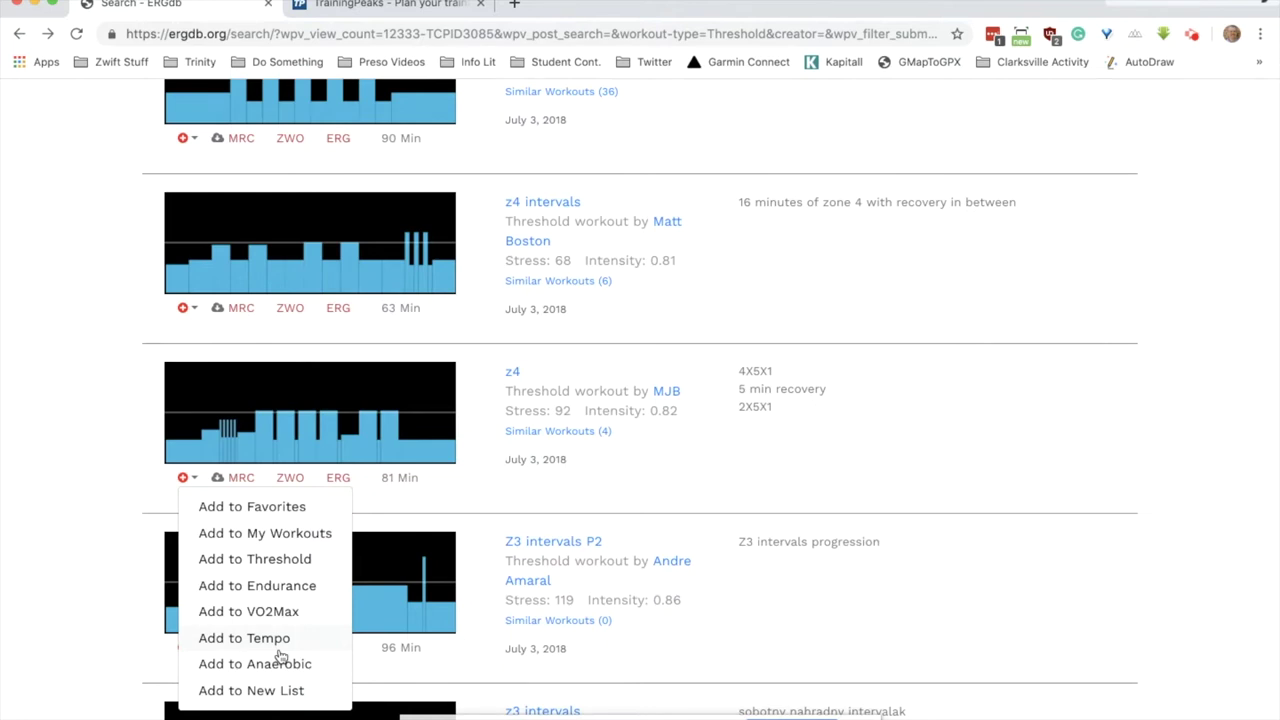
pyautogui.click(250, 563)
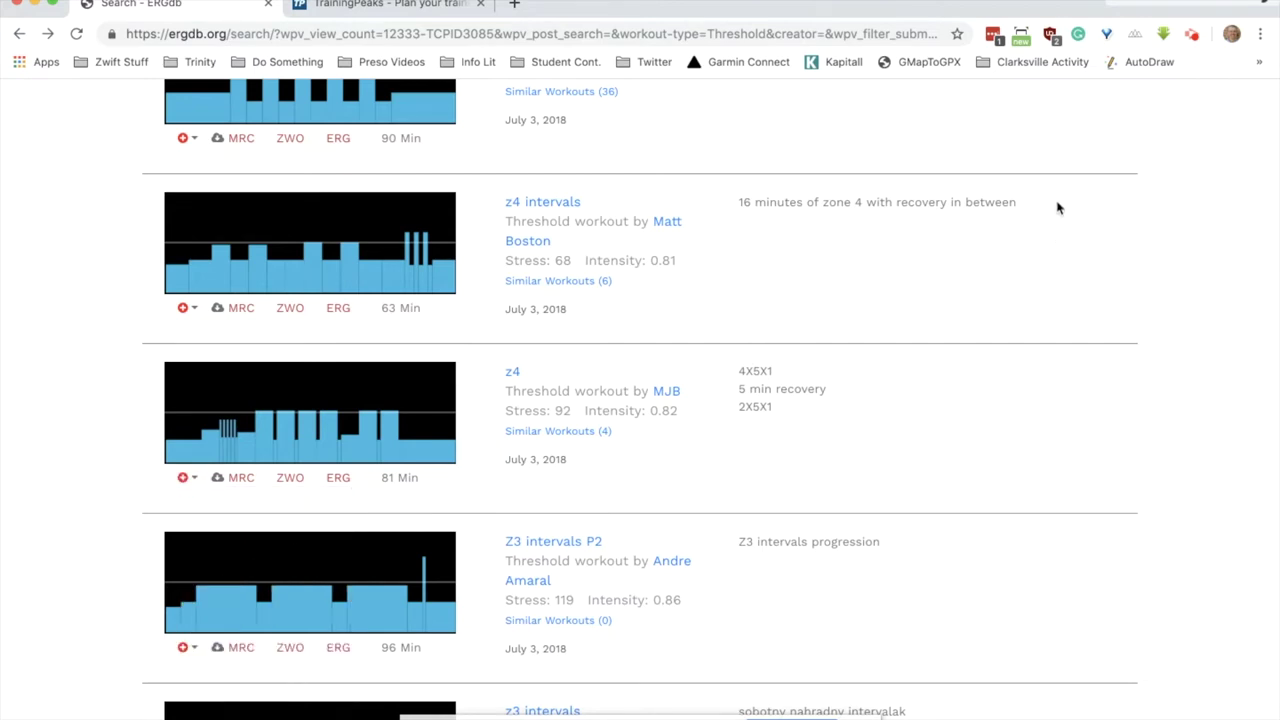
pyautogui.scroll(15, 1057, 206)
pyautogui.click(923, 118)
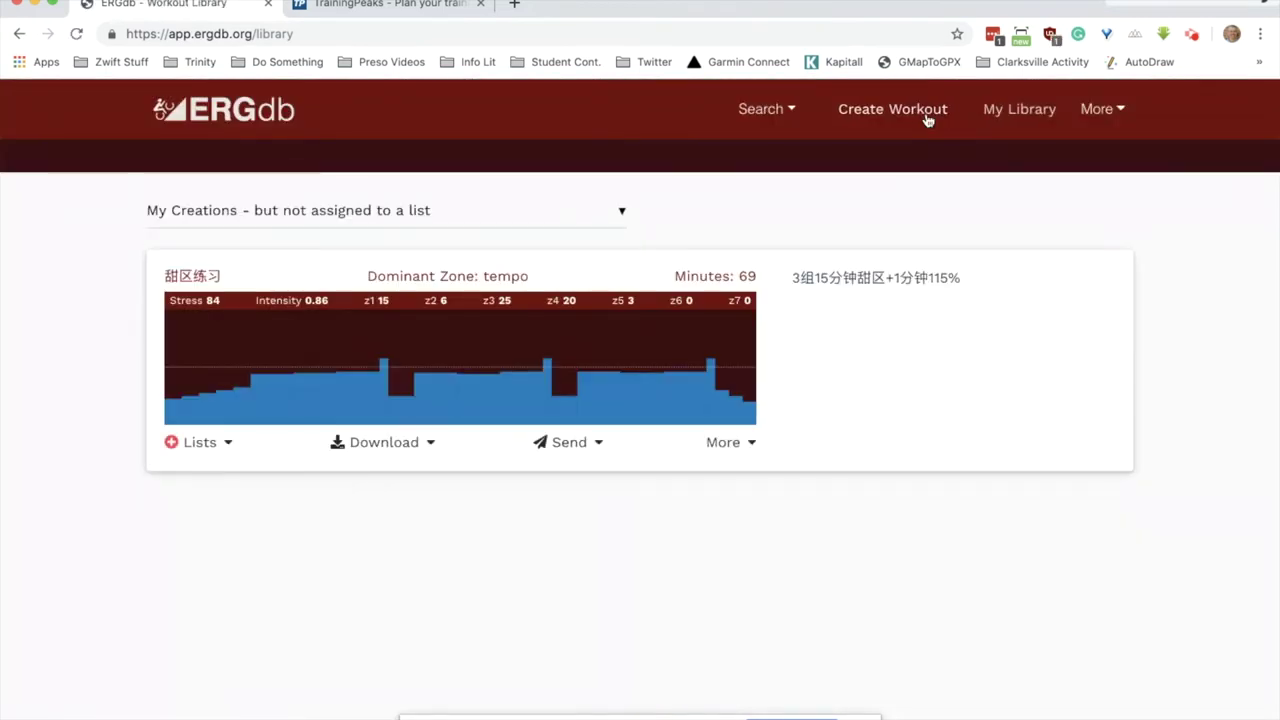
# Step: Show the Threshold list in My Library and bring up the z4 workout's Send options
pyautogui.click(455, 218)
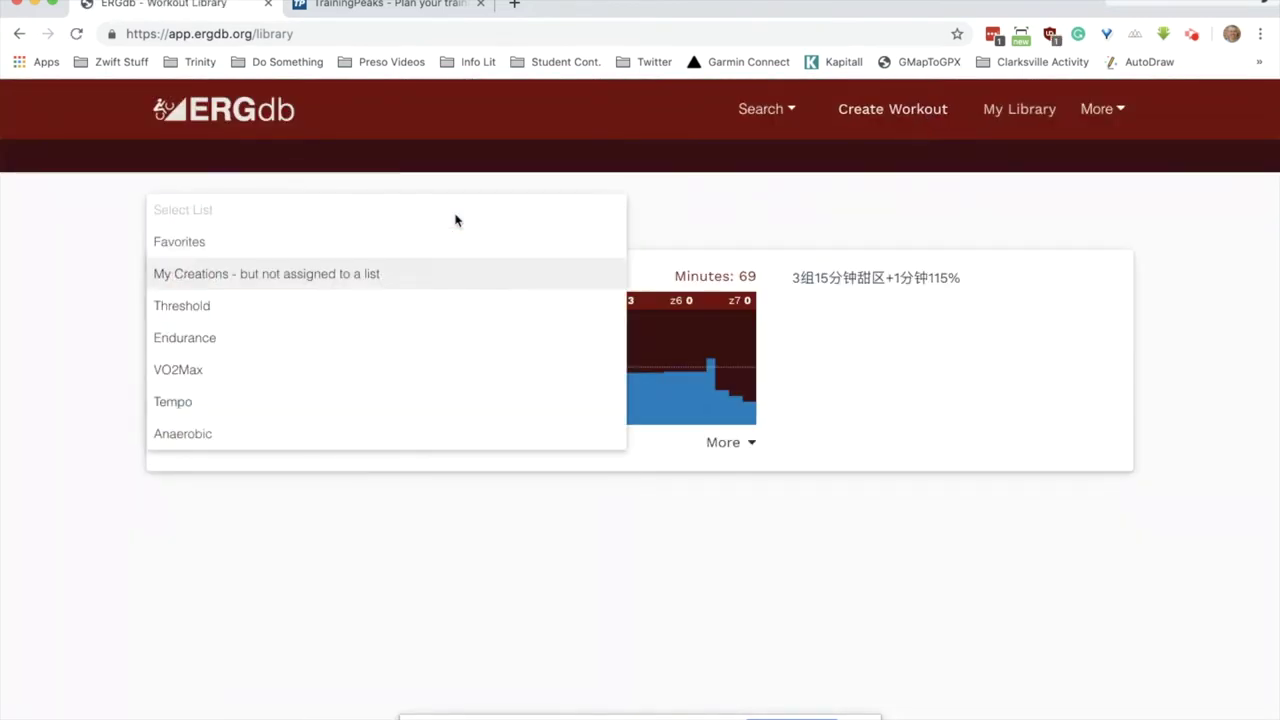
pyautogui.click(209, 310)
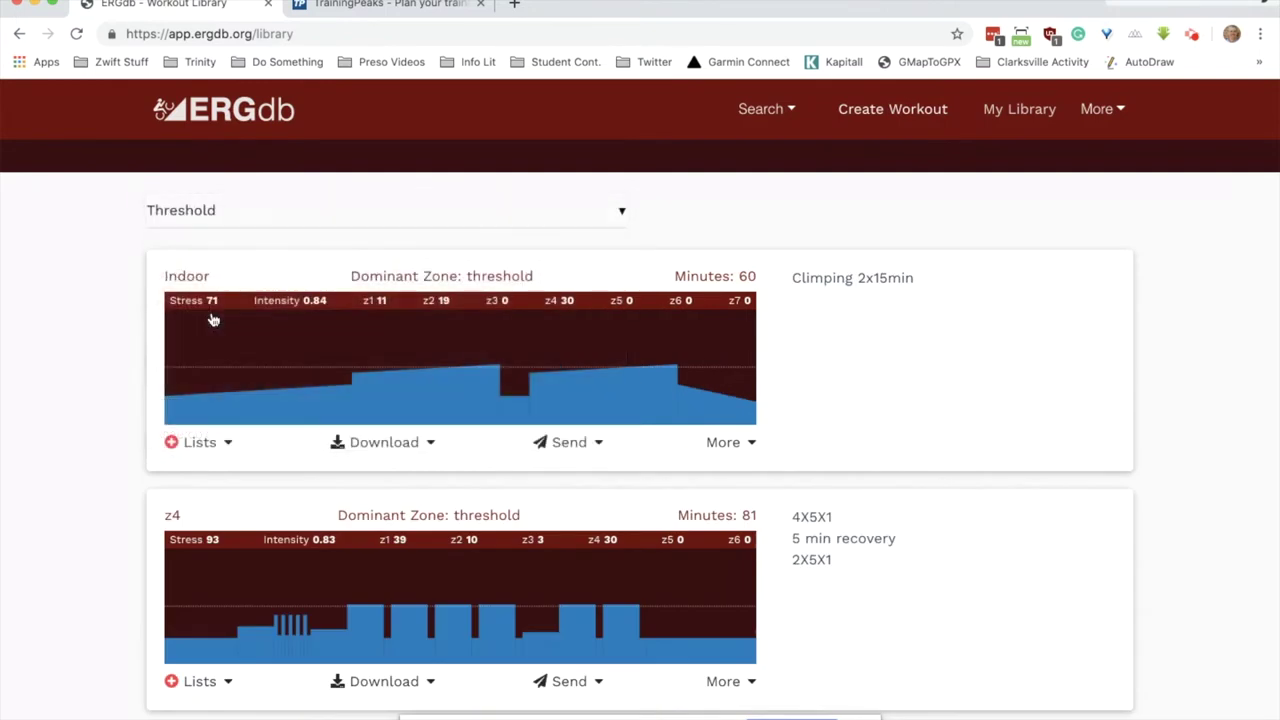
pyautogui.scroll(-3, 548, 543)
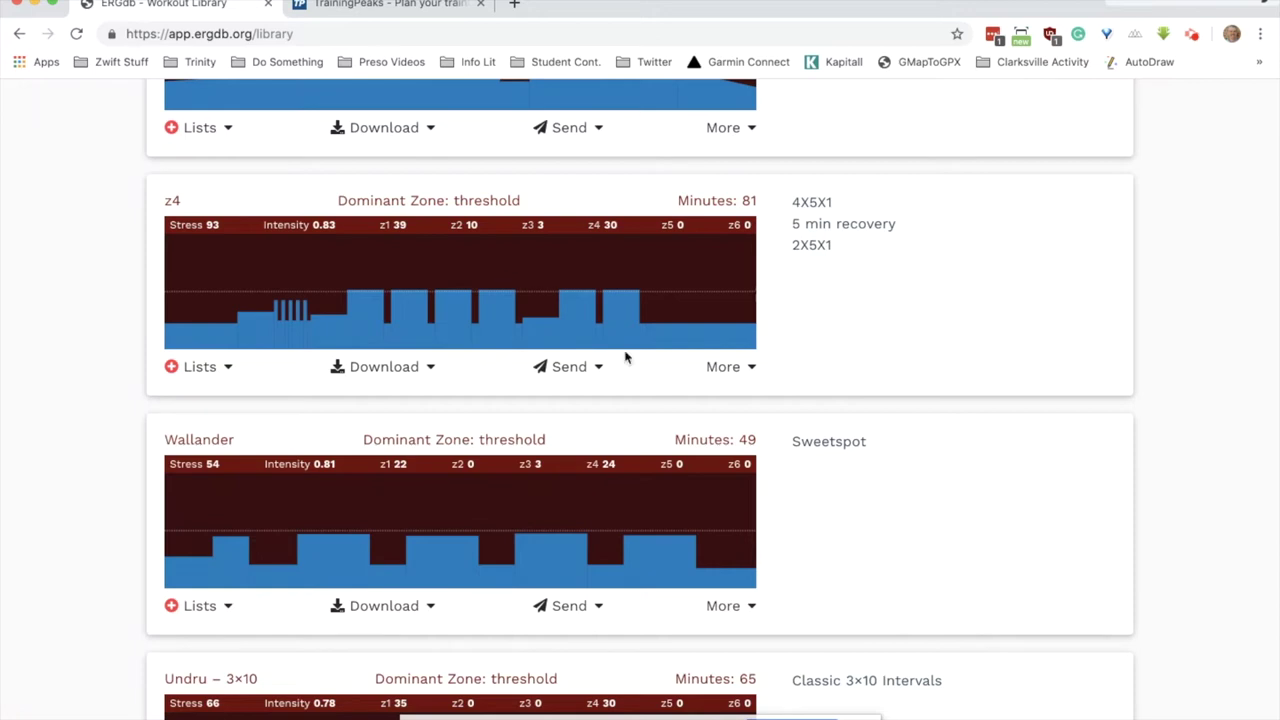
pyautogui.click(568, 368)
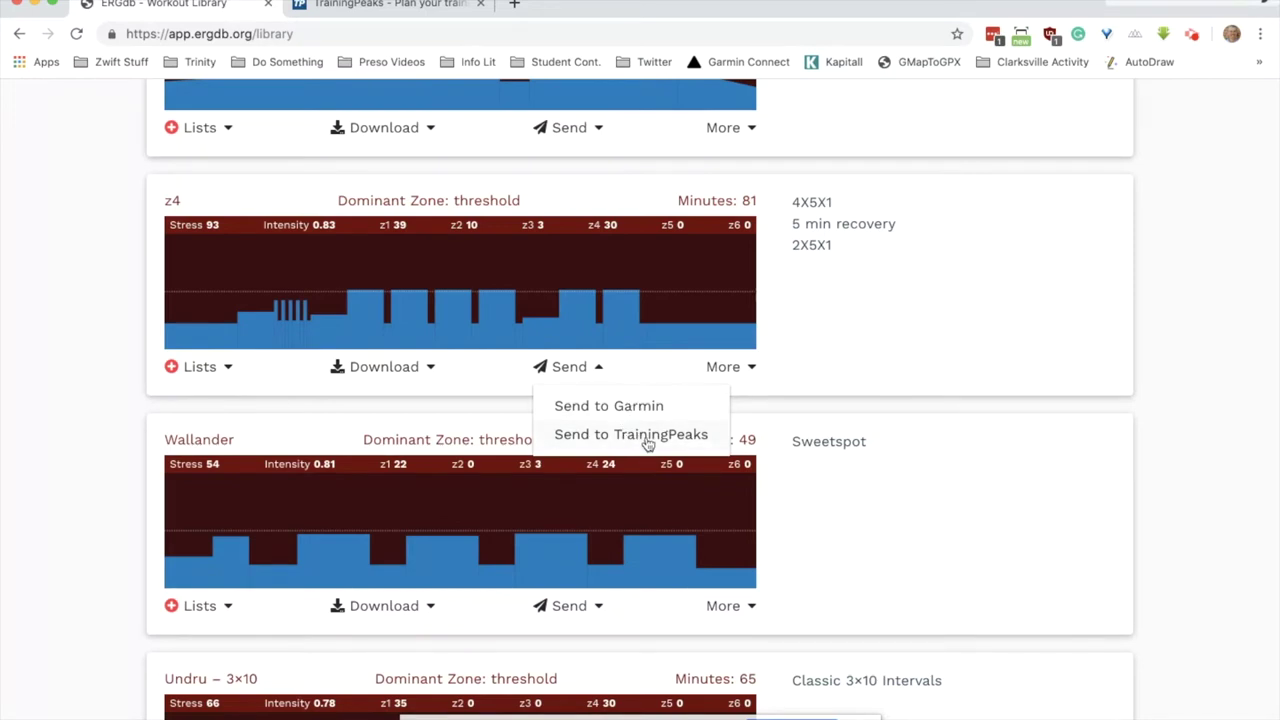
pyautogui.scroll(3, 1180, 249)
# Step: Dismiss the send options and go to Apps and Devices from the More menu
pyautogui.click(1180, 249)
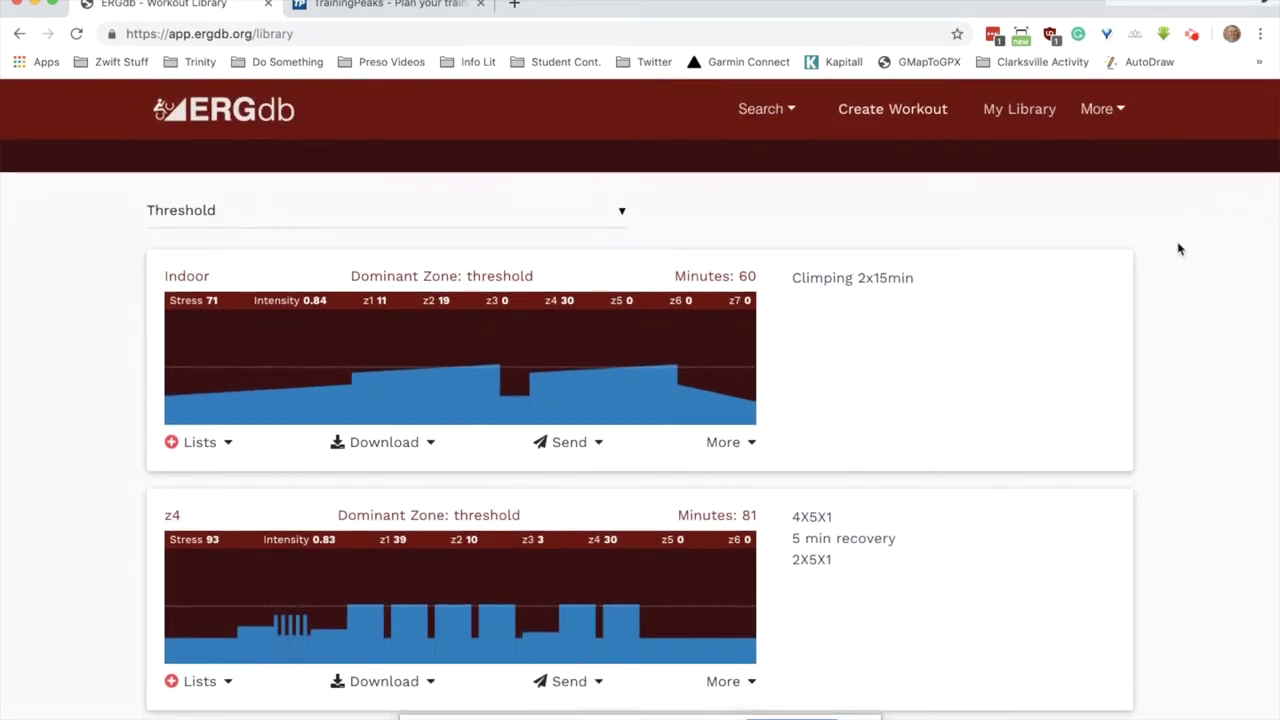
pyautogui.click(1097, 112)
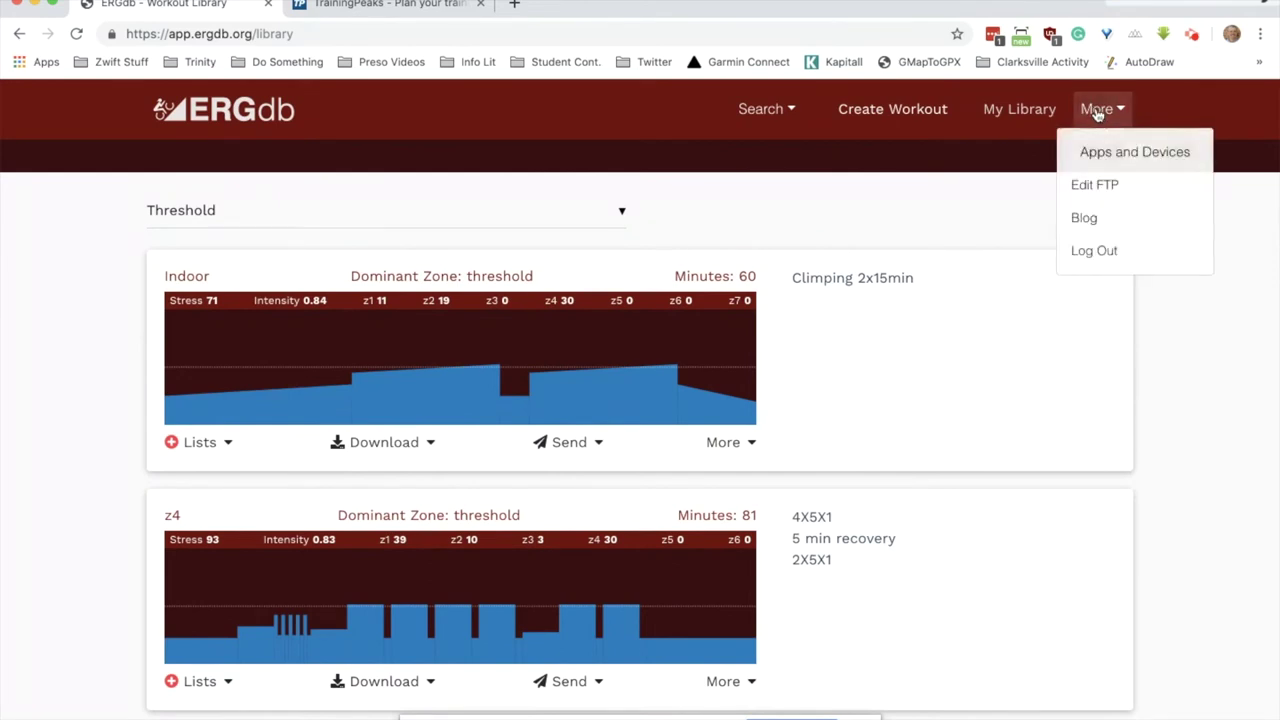
pyautogui.click(1116, 153)
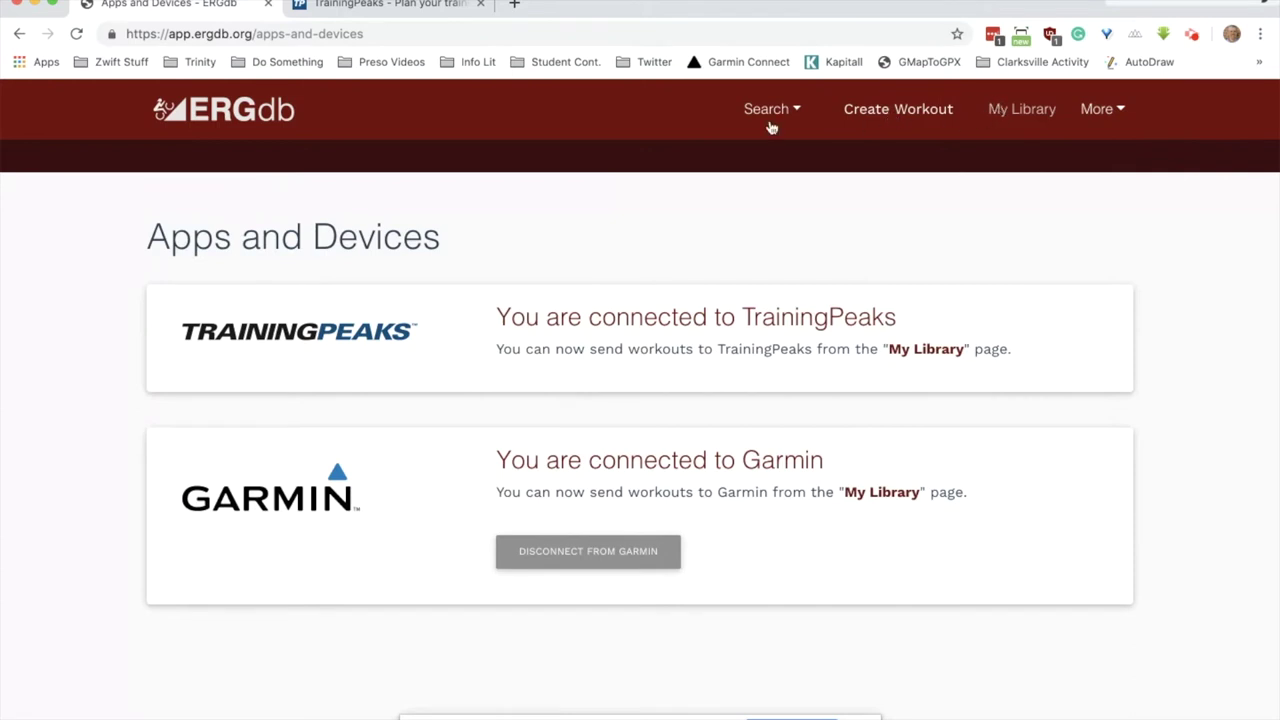
# Step: Launch Zwift from the Apple menu's Recent Items and skip device pairing
pyautogui.click(18, 0)
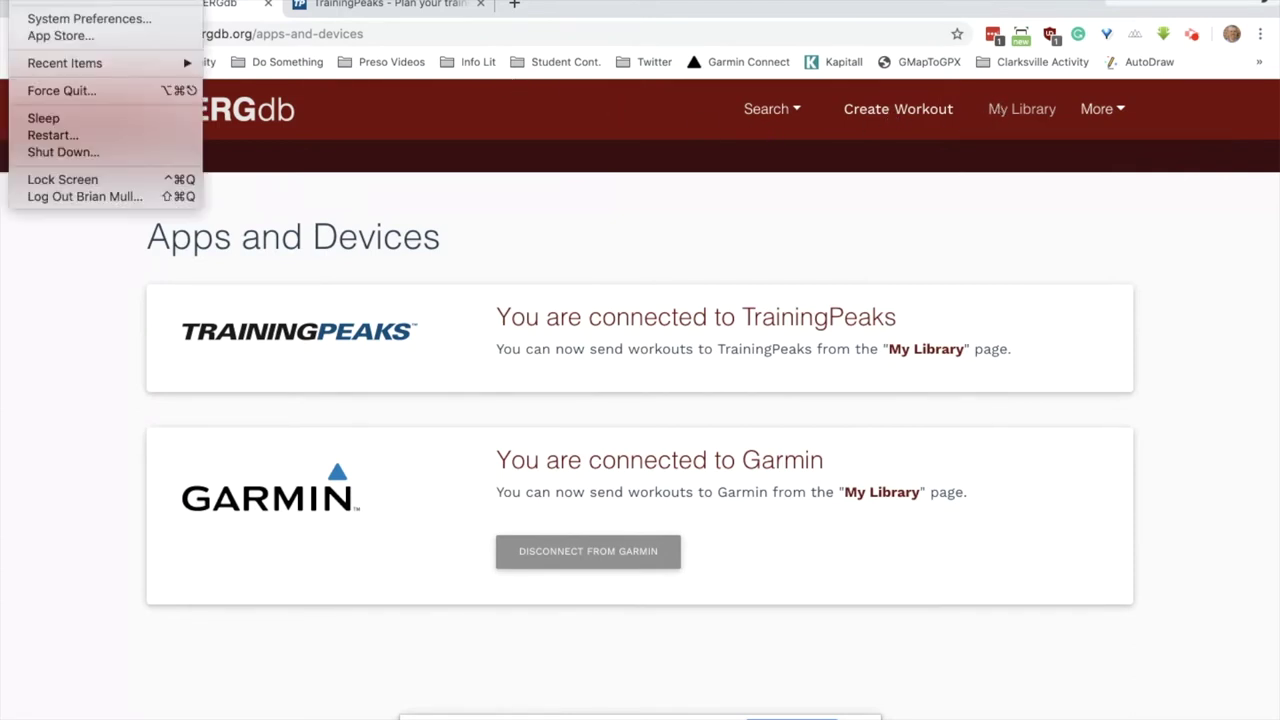
pyautogui.moveTo(76, 65)
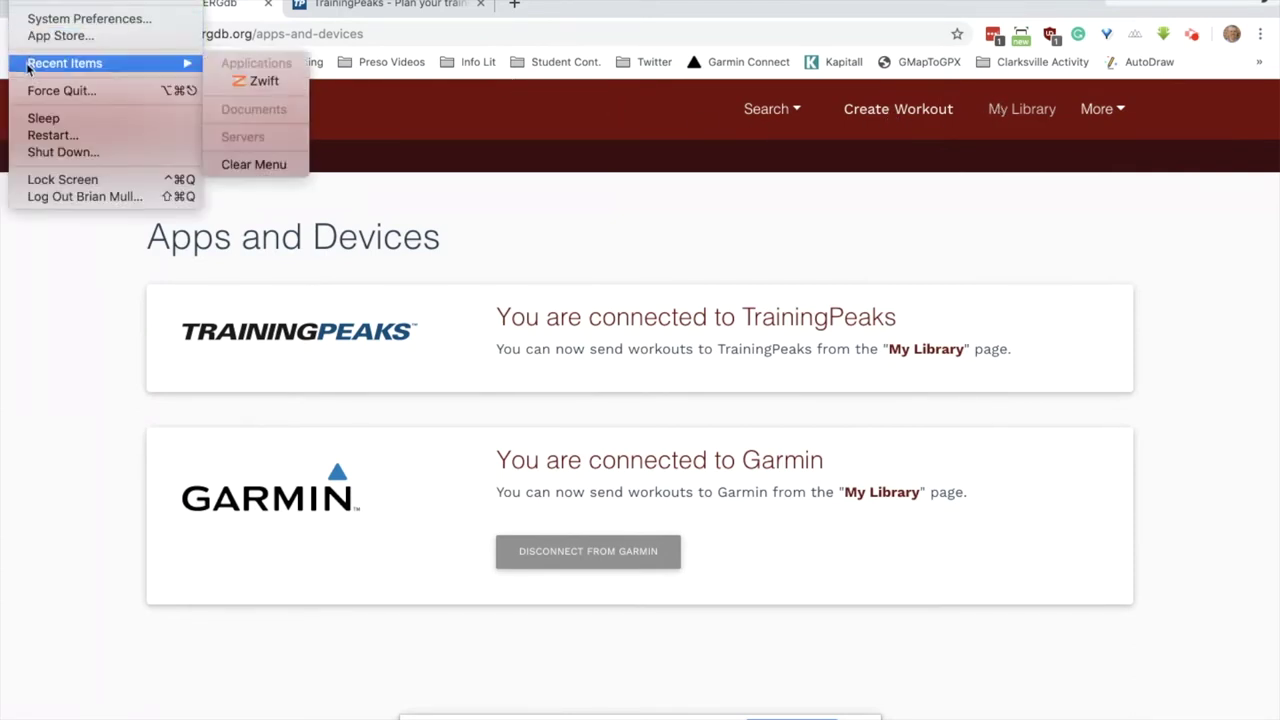
pyautogui.click(258, 81)
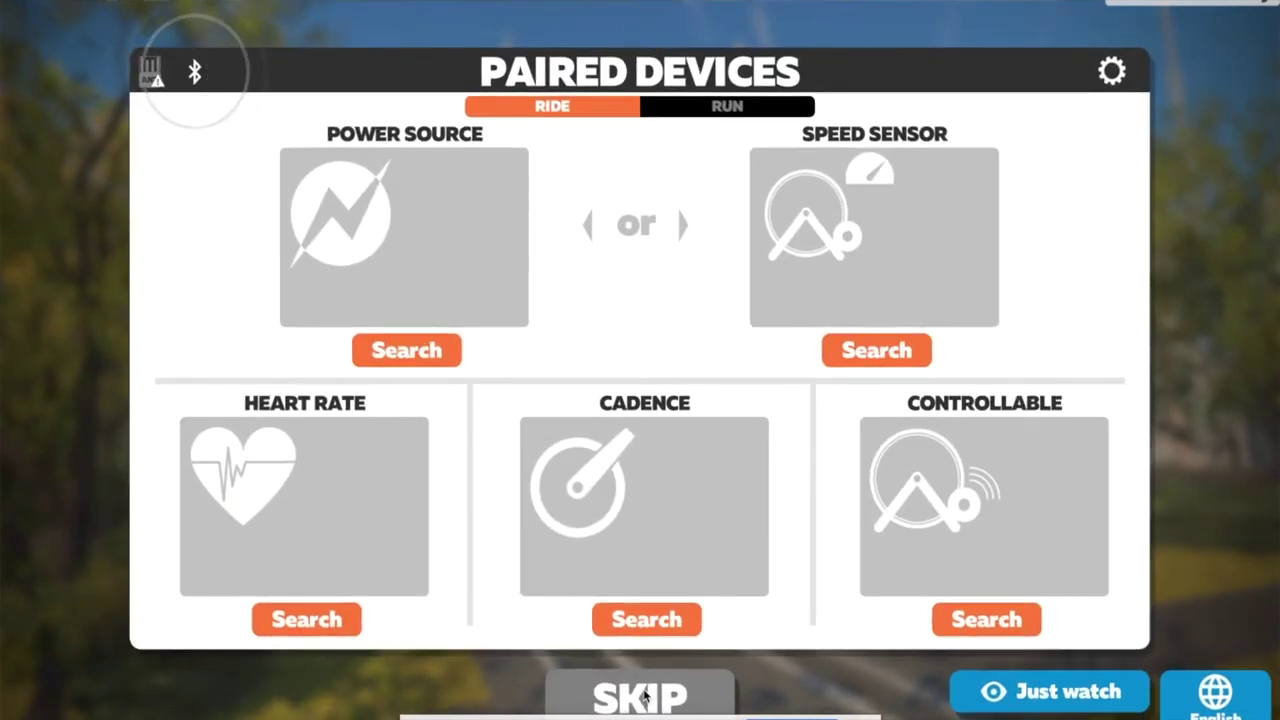
pyautogui.click(641, 697)
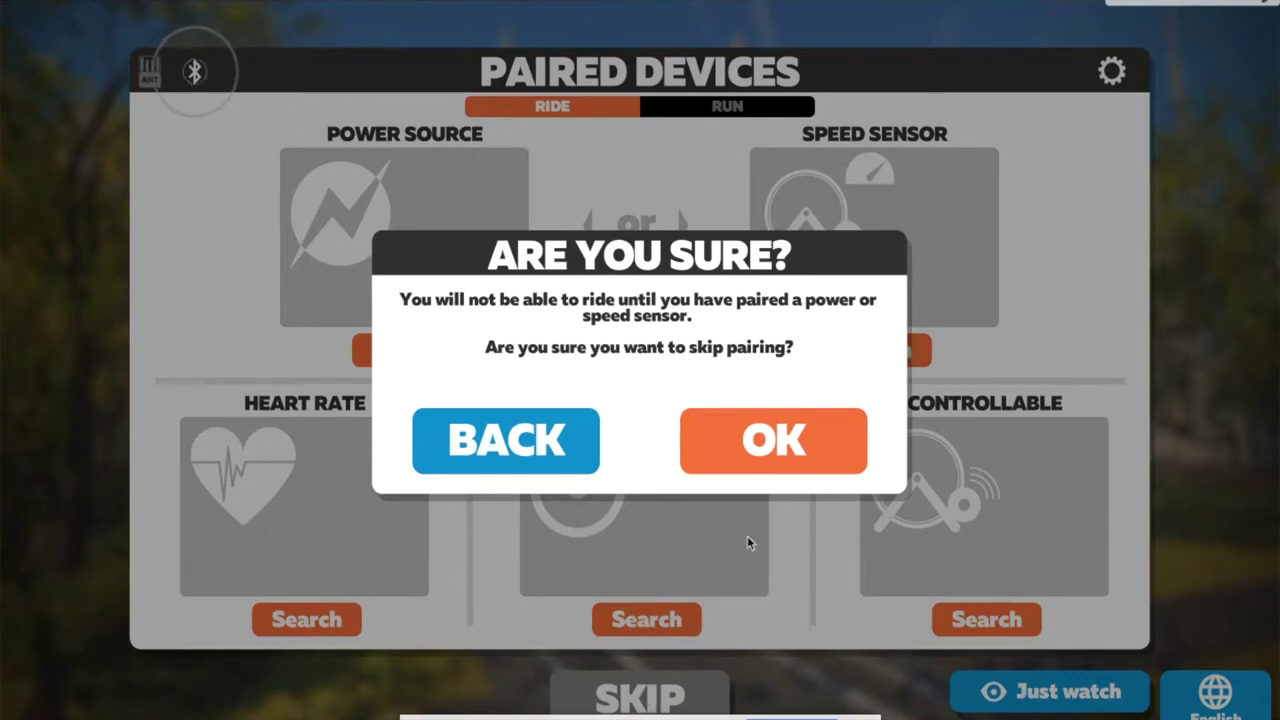
pyautogui.click(800, 444)
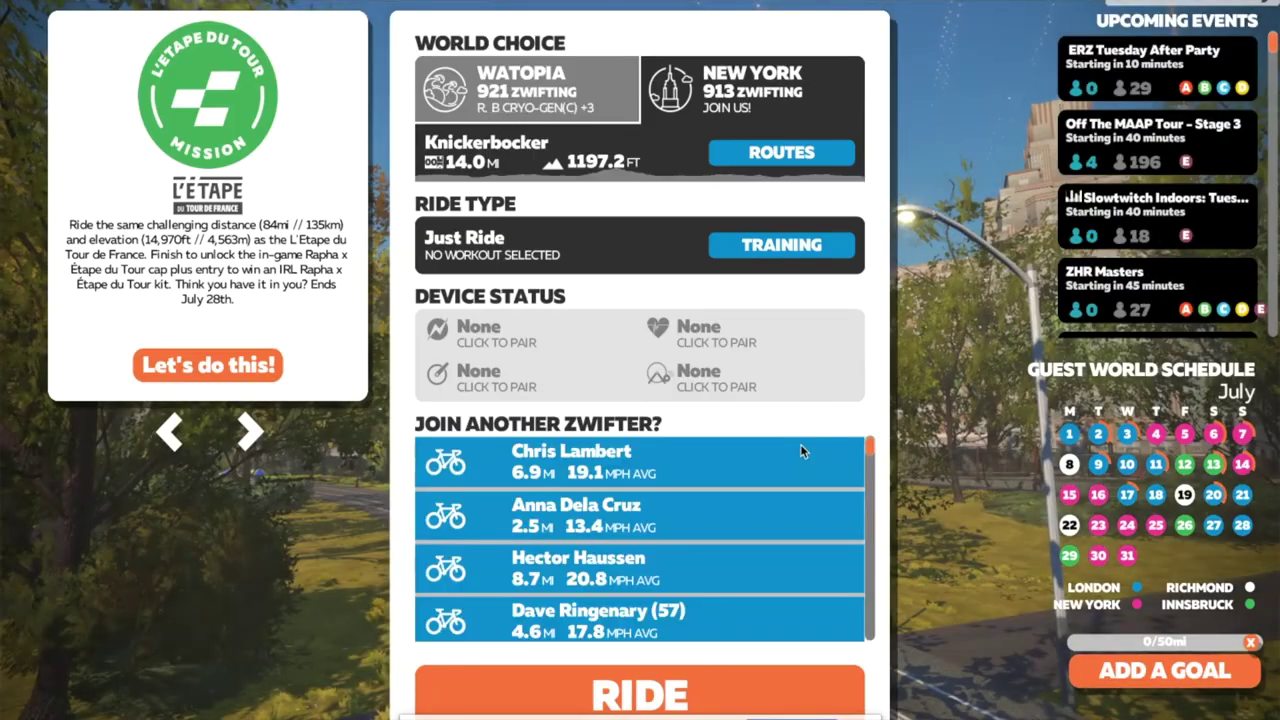
# Step: Choose TRAINING under Ride Type to list Zwift's workouts
pyautogui.click(755, 248)
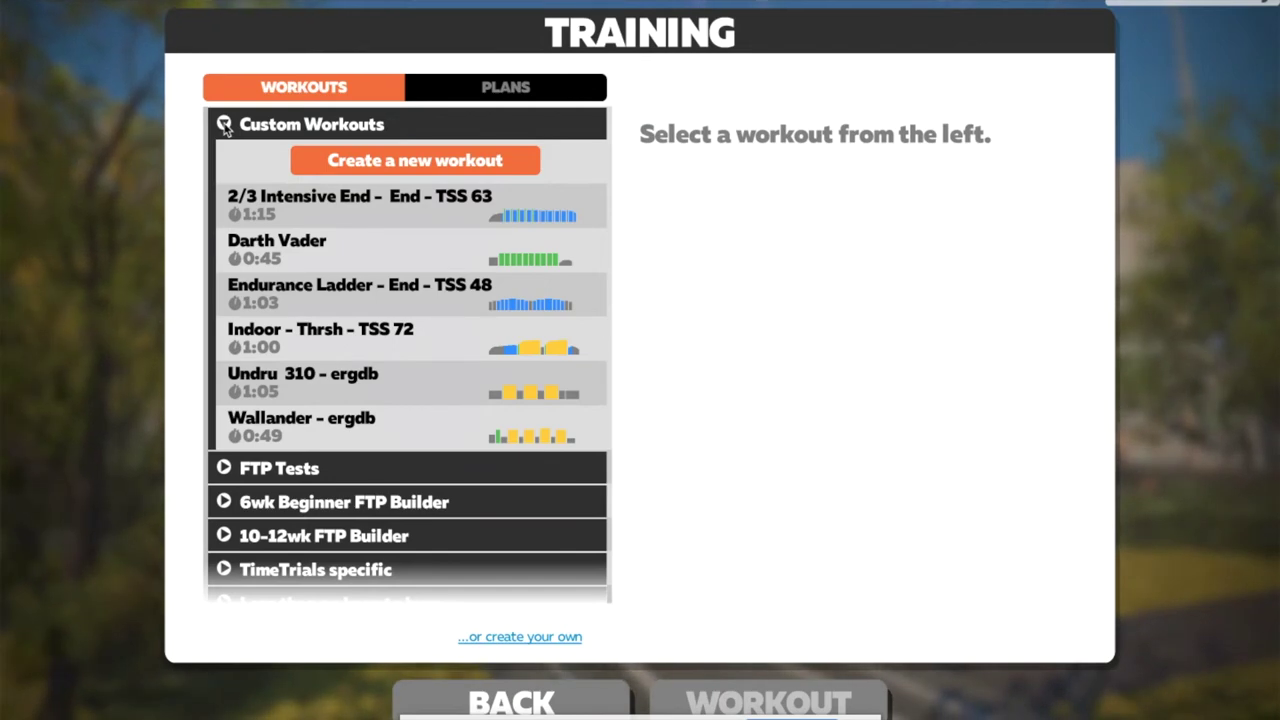
# Step: Collapse Custom Workouts, scroll the training categories, and switch back to the browser
pyautogui.click(225, 124)
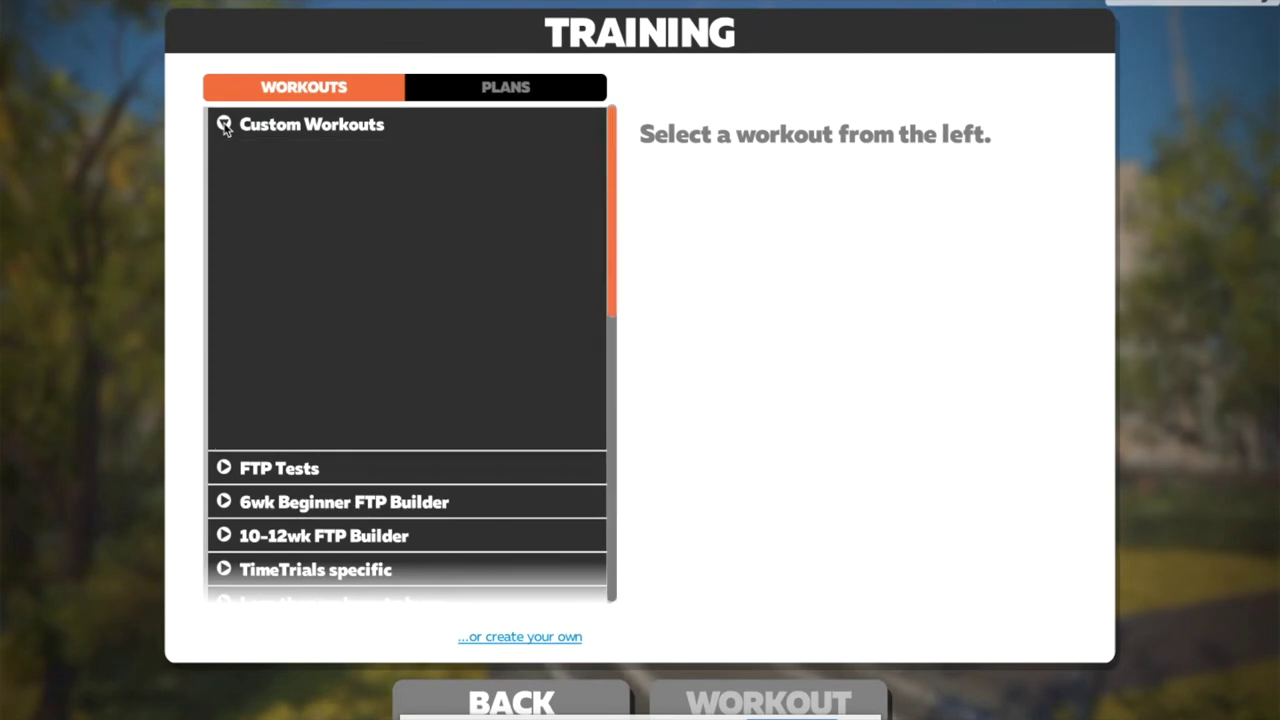
pyautogui.scroll(-1, 350, 335)
pyautogui.scroll(-10, 350, 338)
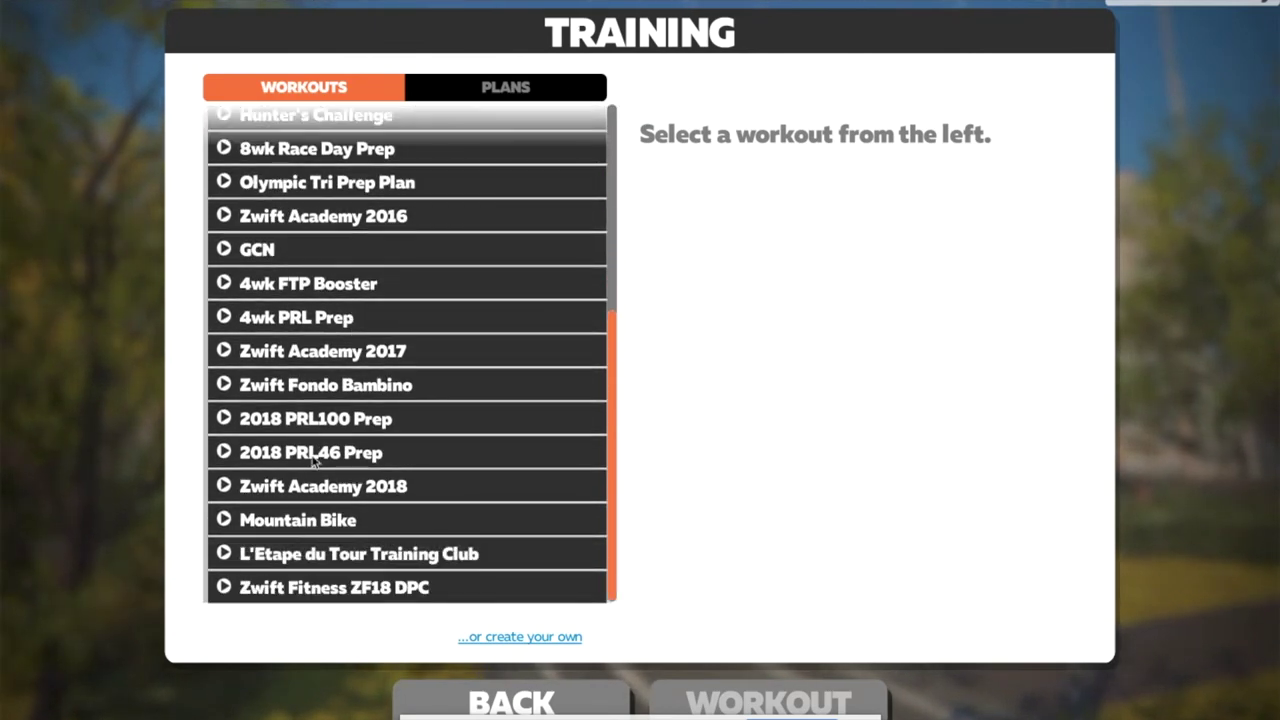
pyautogui.scroll(10, 335, 262)
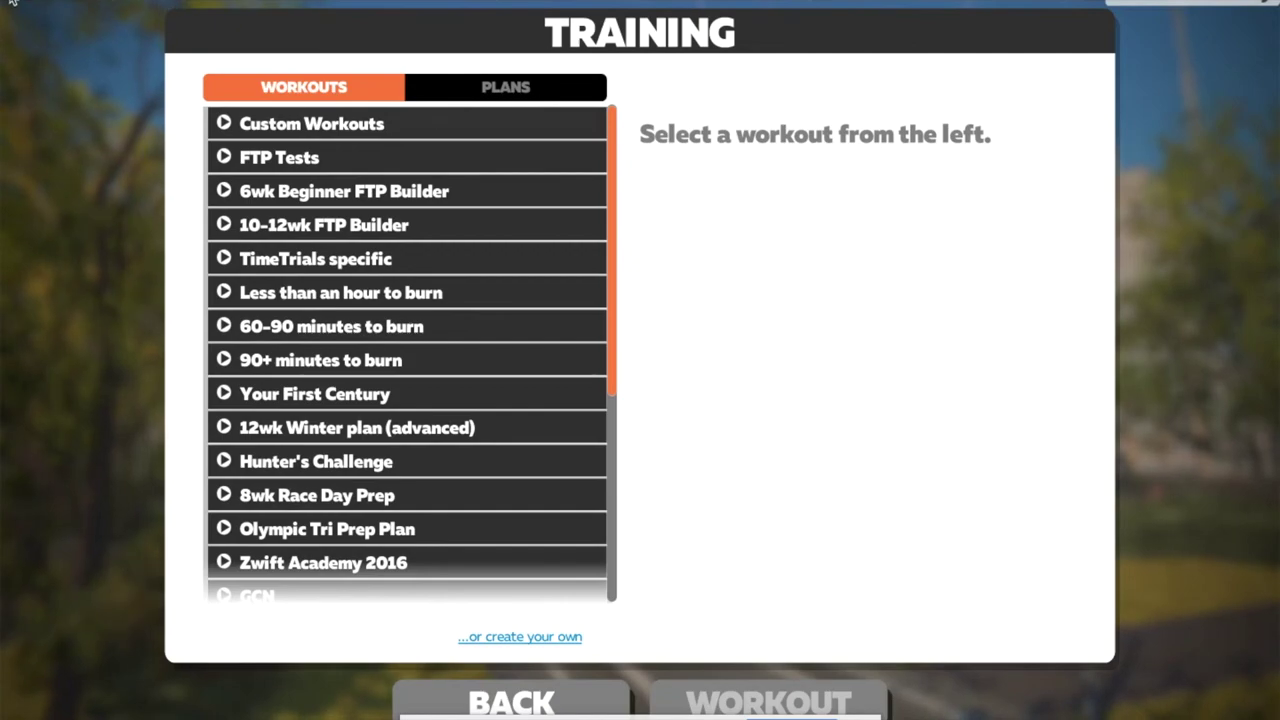
pyautogui.press('super+Tab')
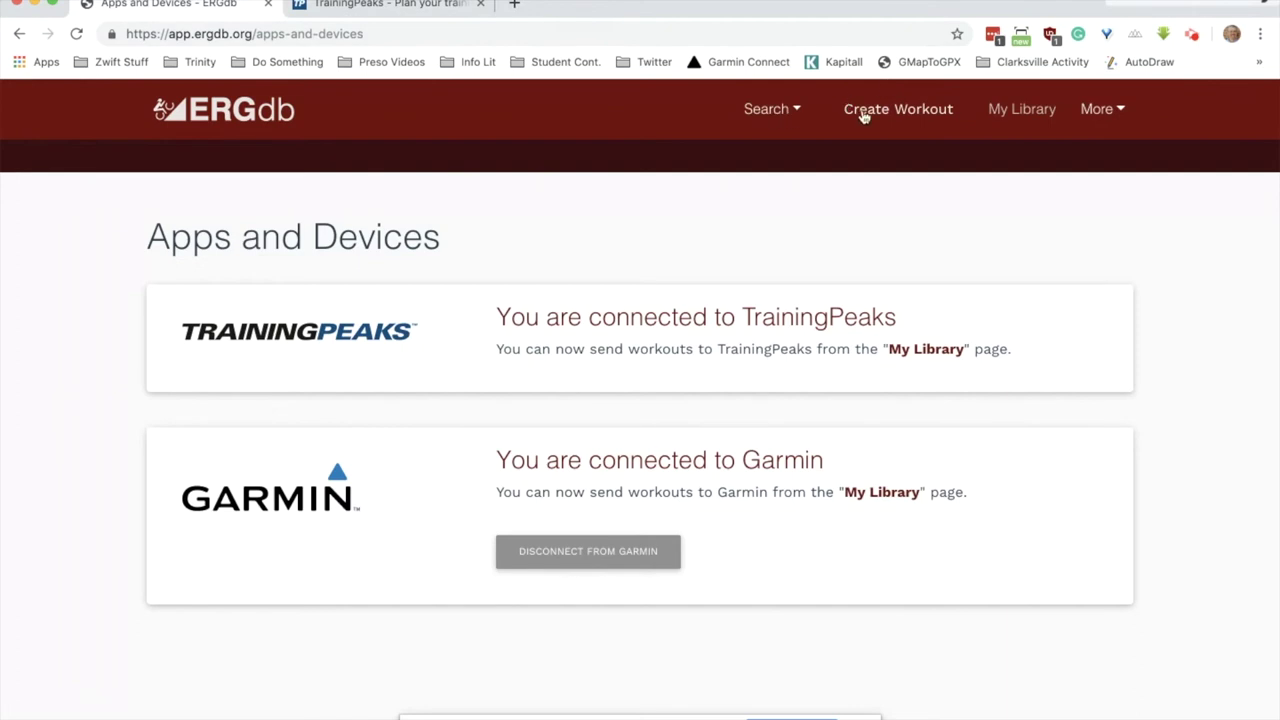
# Step: Go to My Library and display the Threshold list
pyautogui.click(789, 110)
pyautogui.click(1007, 110)
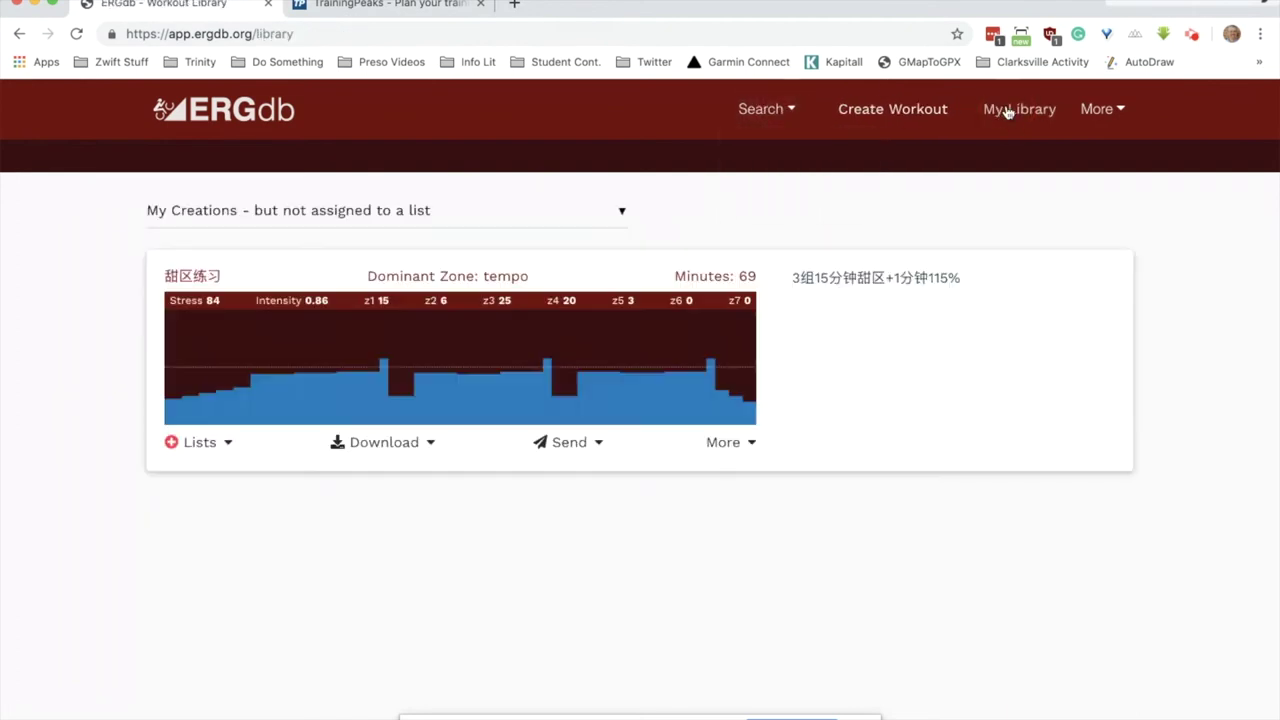
pyautogui.click(296, 221)
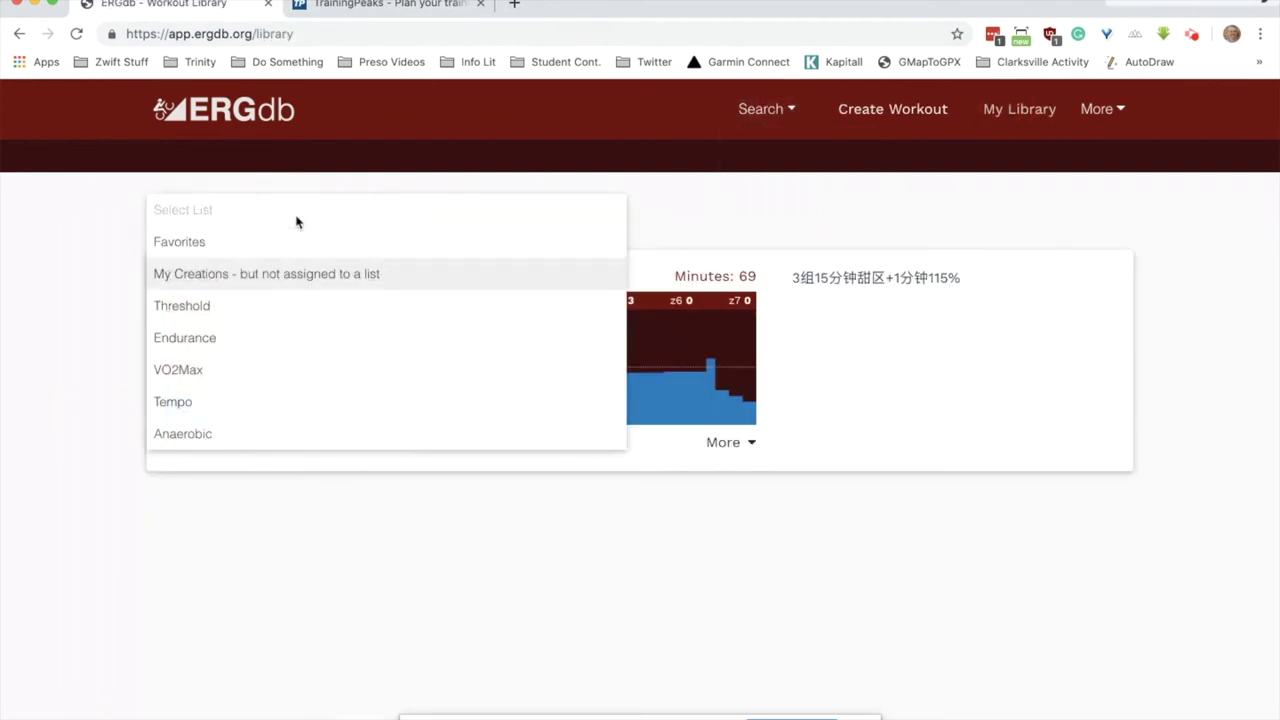
pyautogui.click(183, 307)
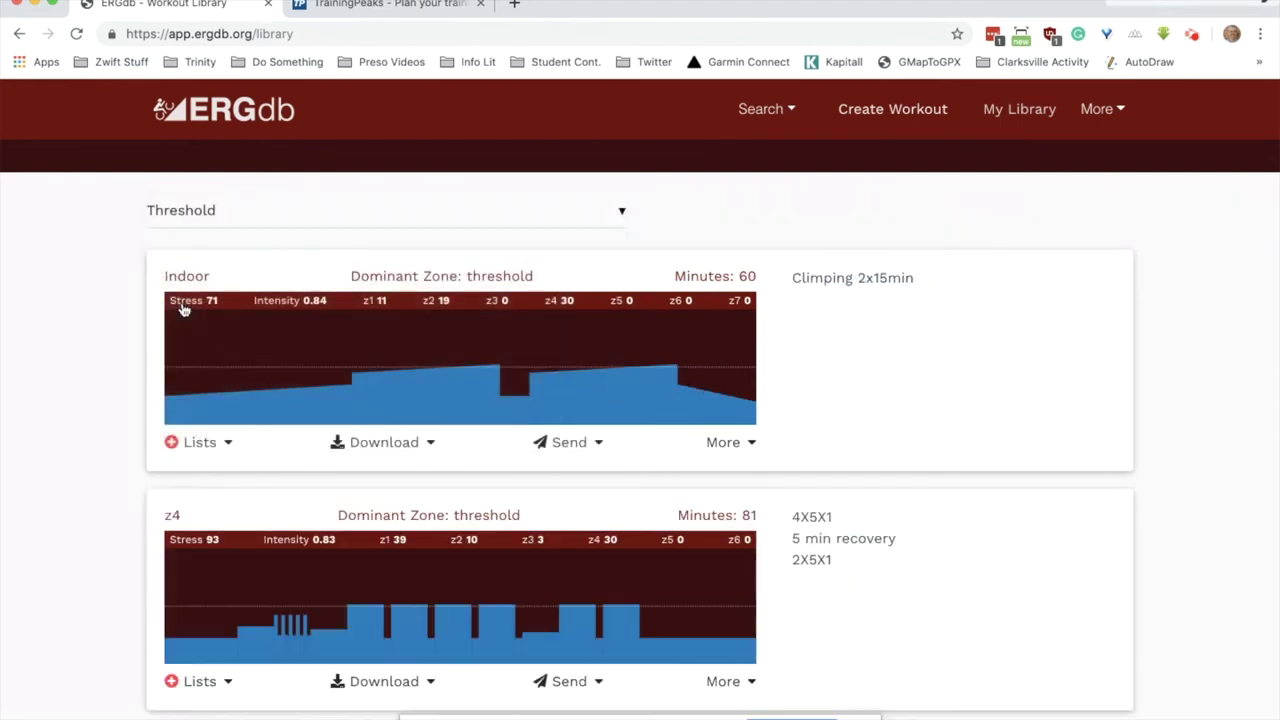
pyautogui.scroll(-2, 730, 467)
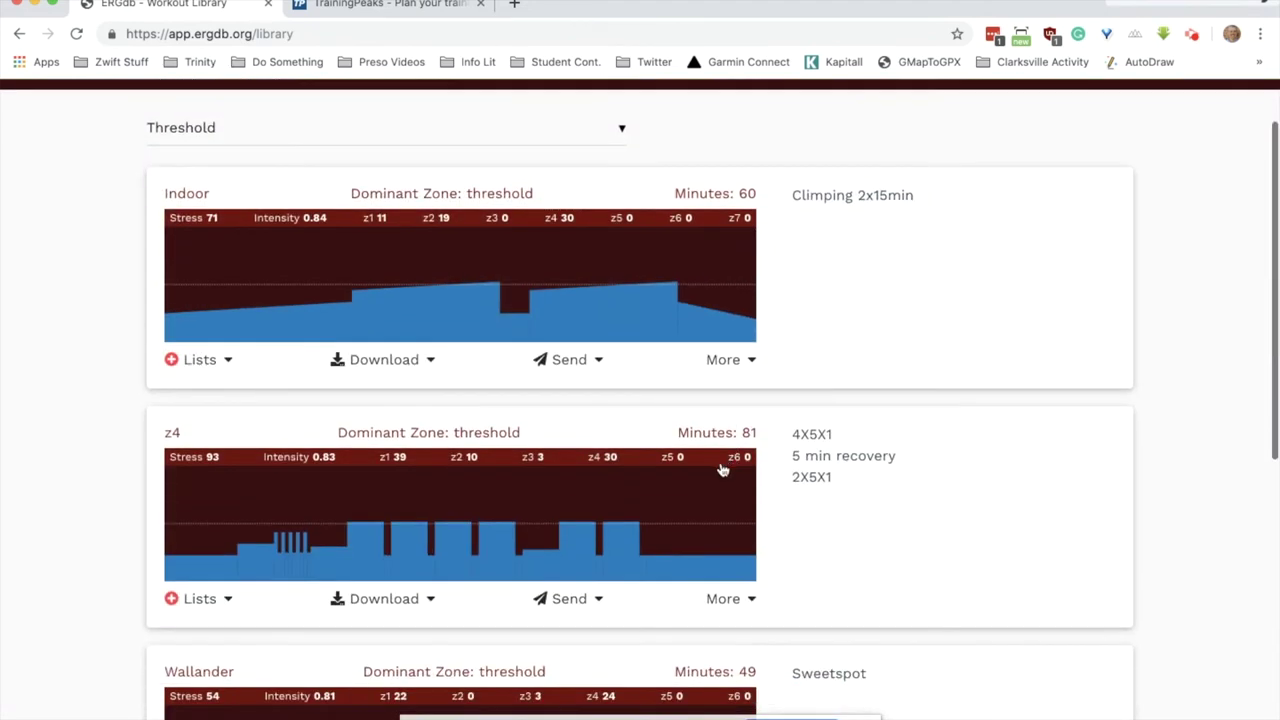
# Step: Send the z4 workout to TrainingPeaks and switch to the TrainingPeaks calendar
pyautogui.click(584, 600)
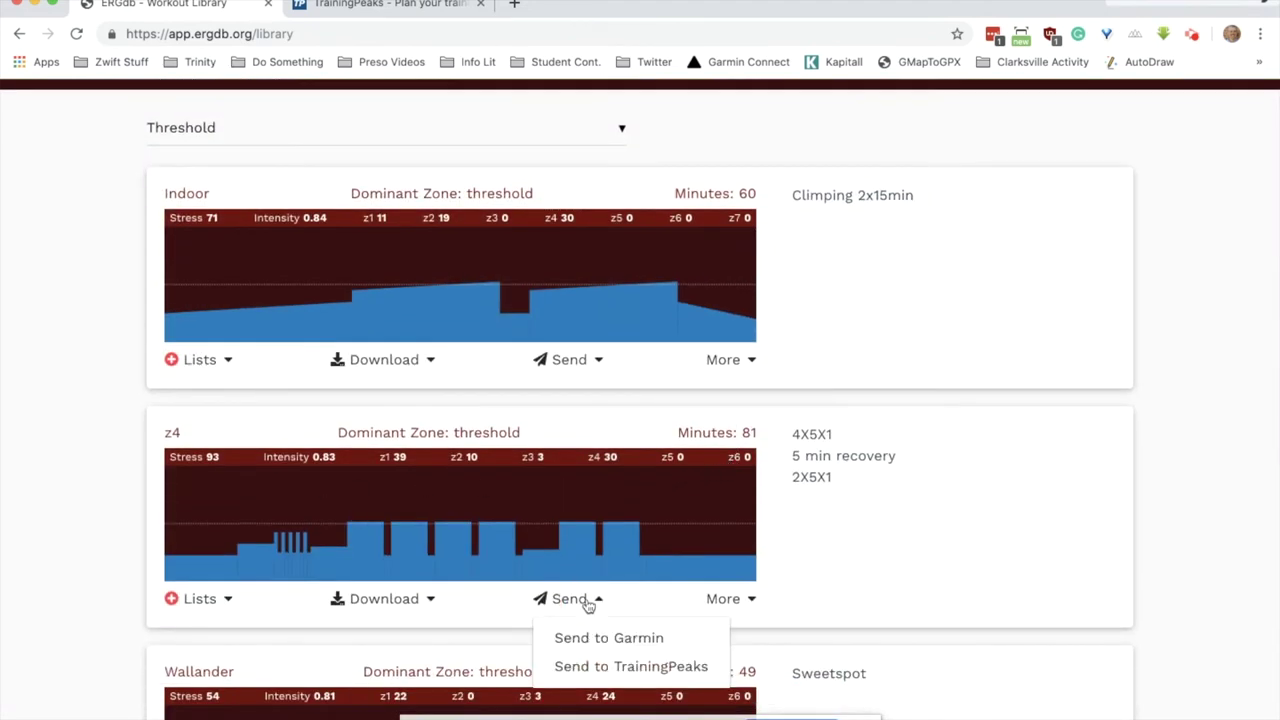
pyautogui.click(602, 667)
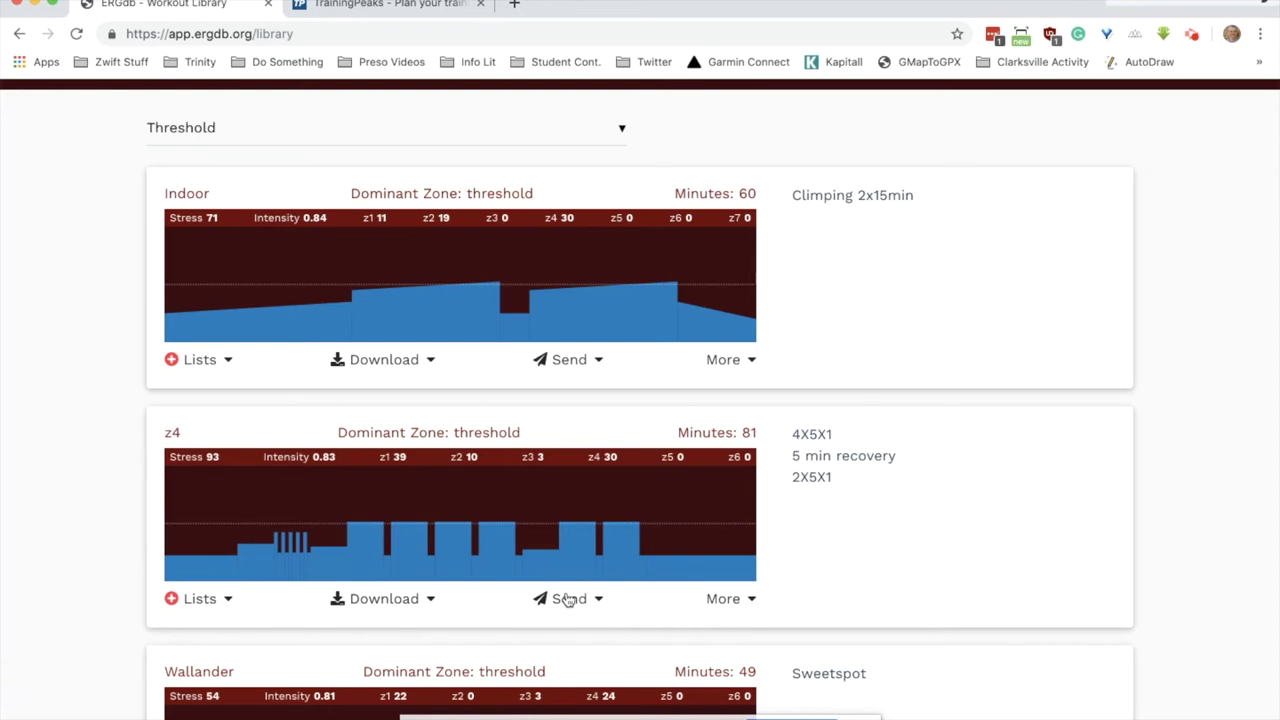
pyautogui.click(395, 8)
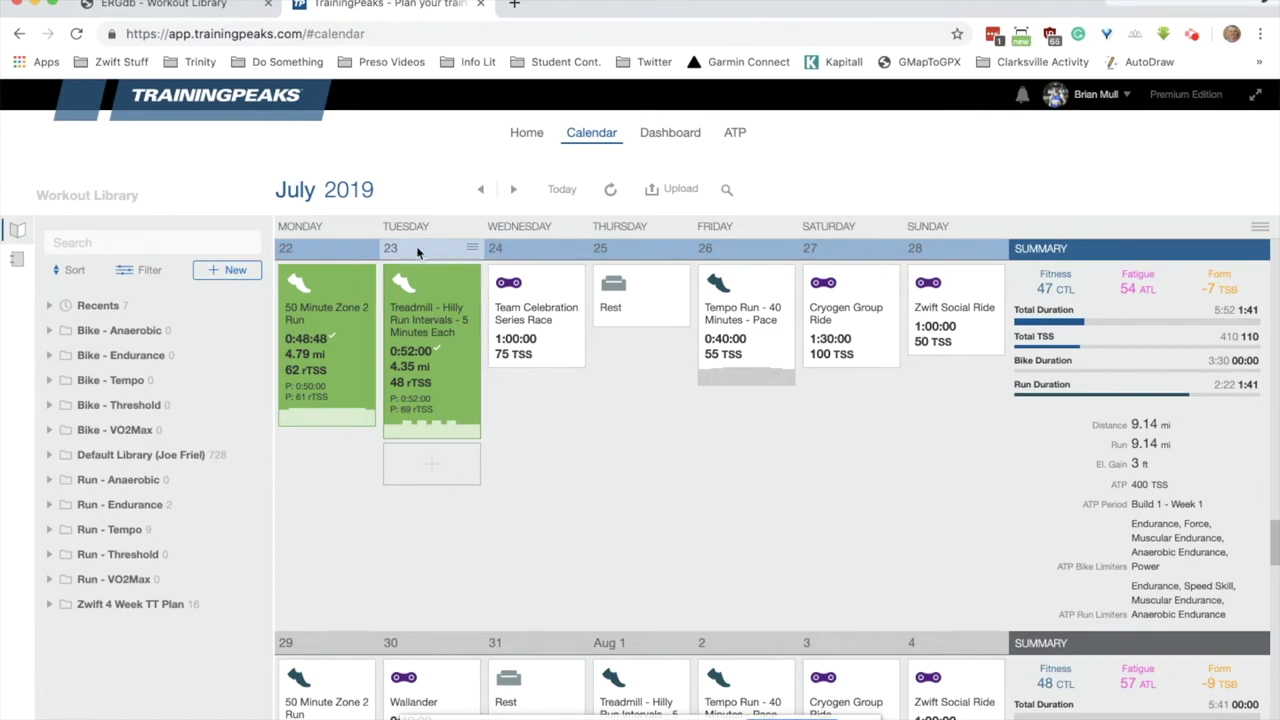
# Step: Refresh the calendar, then drag Tuesday's z4 workout into the workout library
pyautogui.click(611, 193)
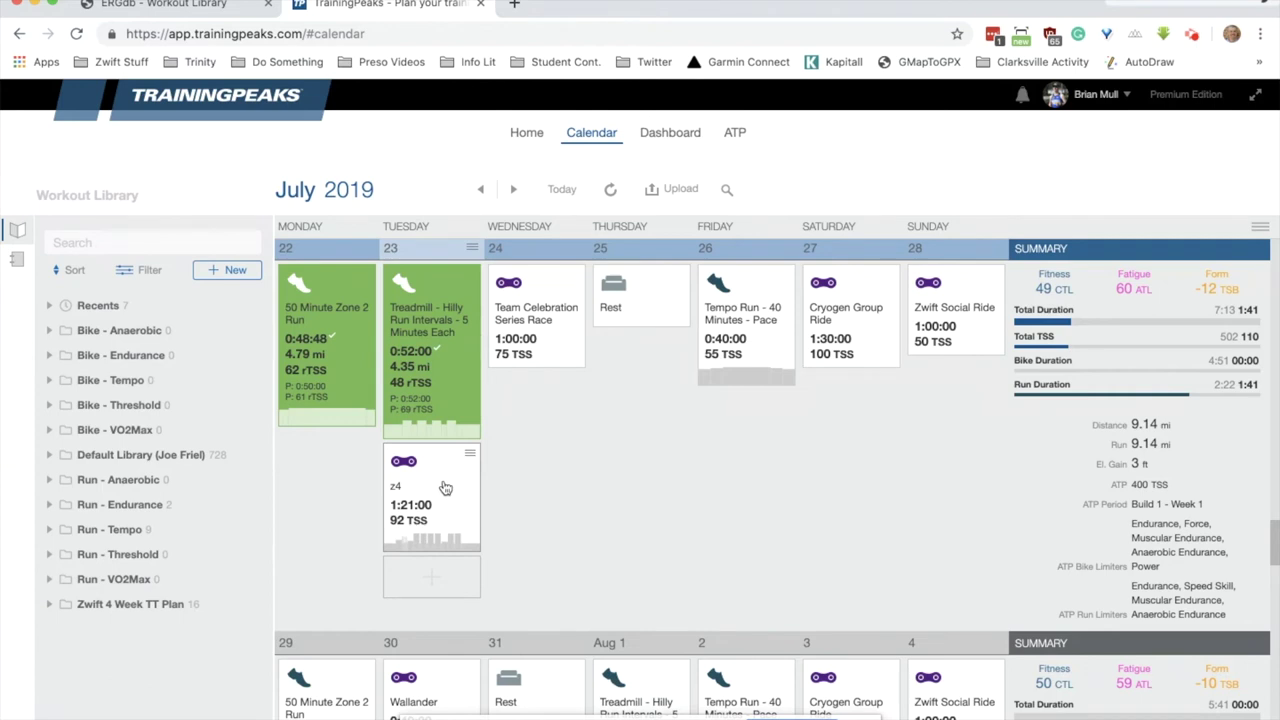
pyautogui.moveTo(445, 487); pyautogui.dragTo(166, 413)
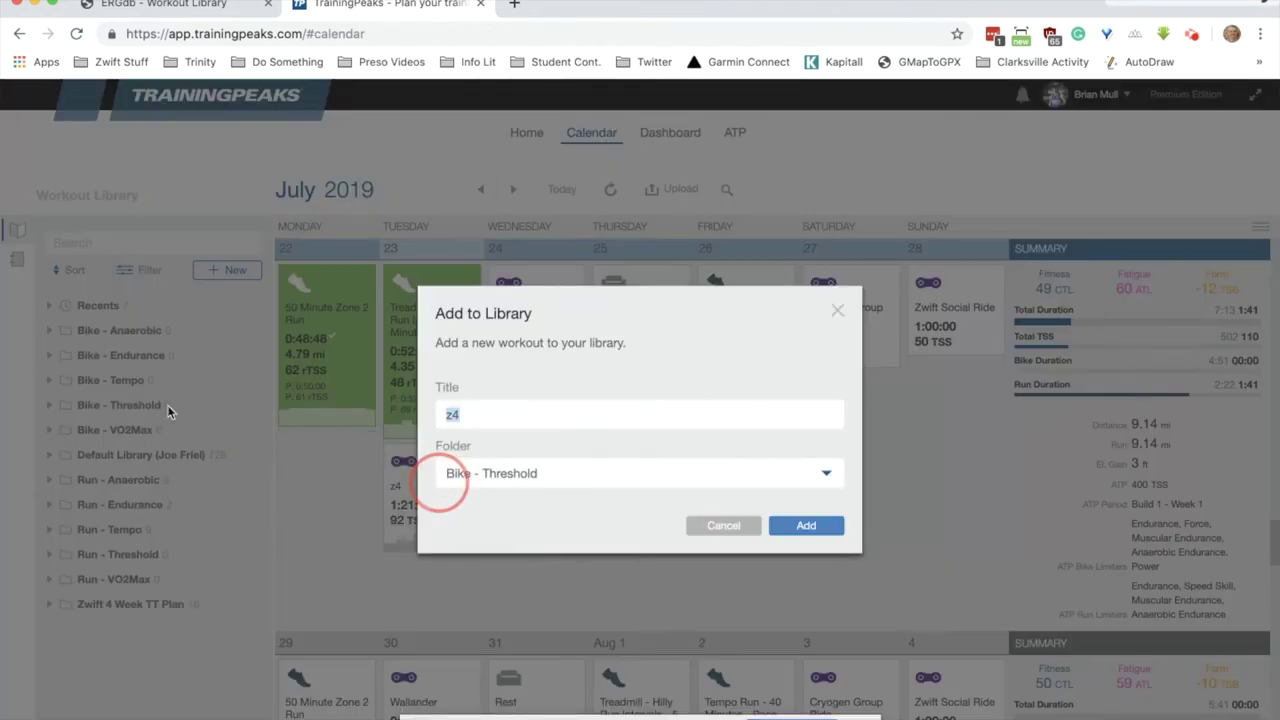
# Step: Add z4 to the Bike - Threshold folder and delete its calendar copy
pyautogui.click(812, 527)
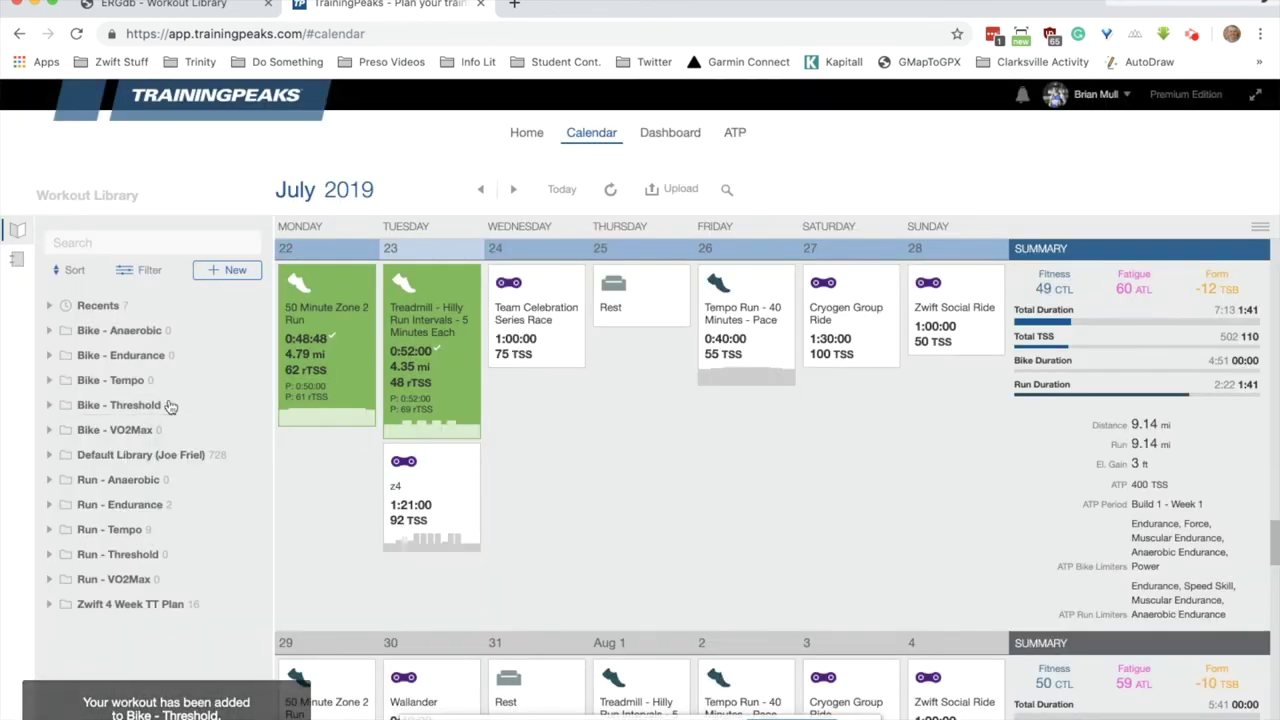
pyautogui.click(471, 458)
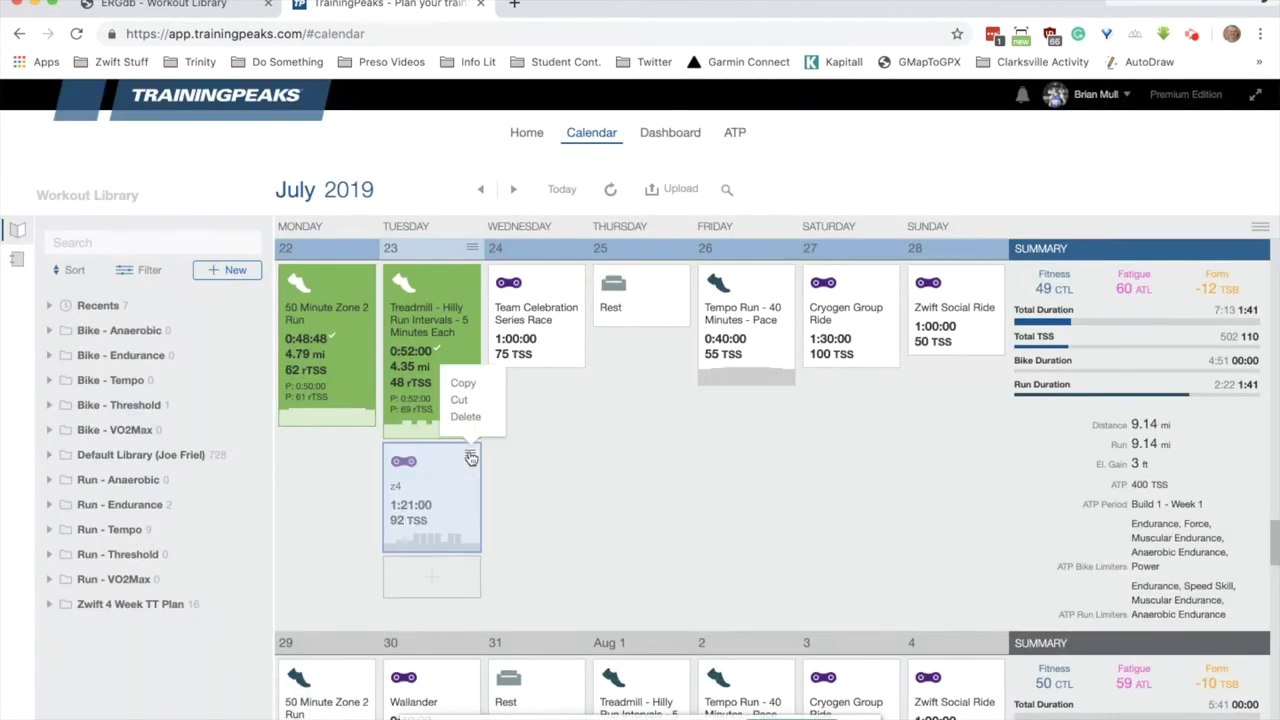
pyautogui.click(465, 416)
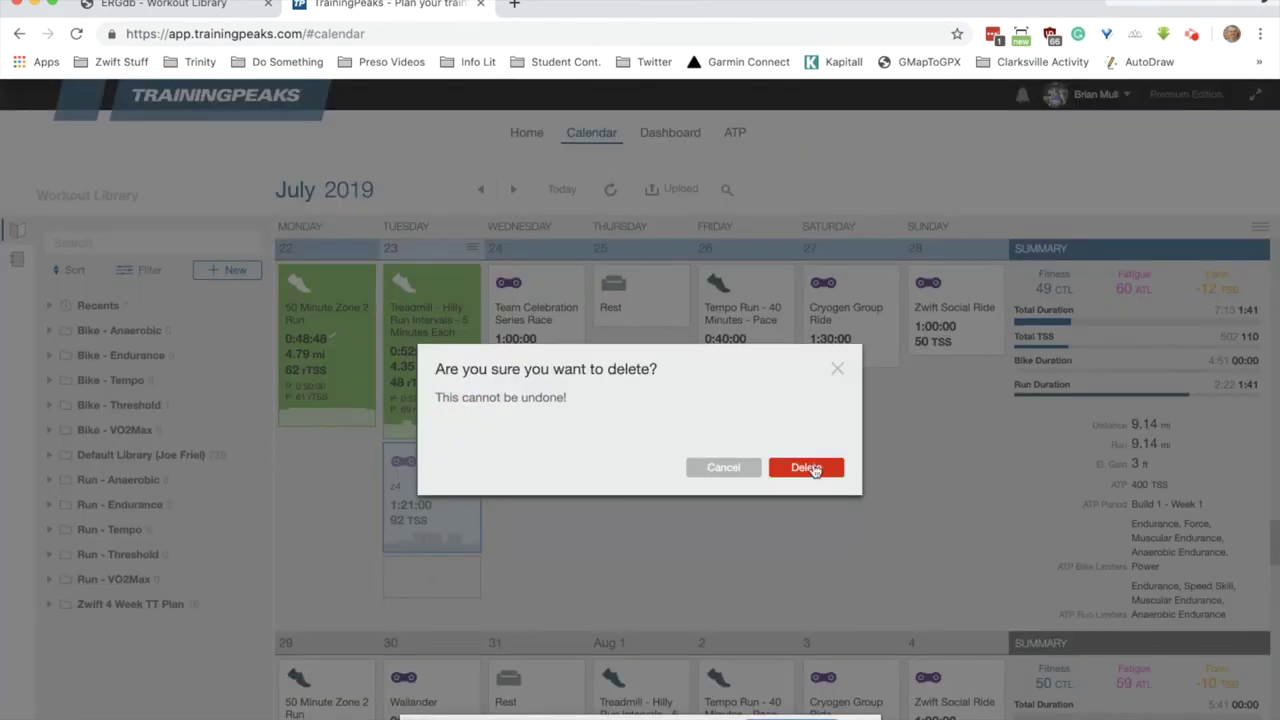
pyautogui.click(806, 468)
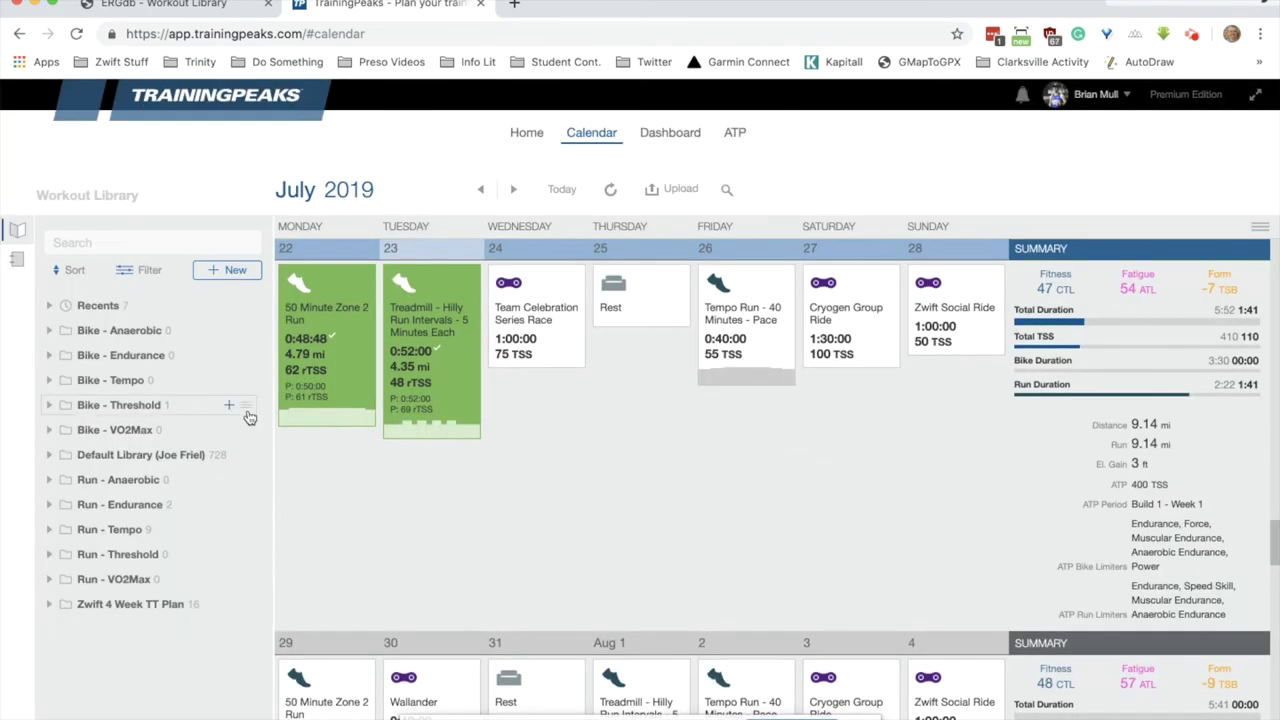
# Step: Drag z4 from Bike - Threshold back onto Tuesday 23 July and refresh the calendar
pyautogui.click(157, 405)
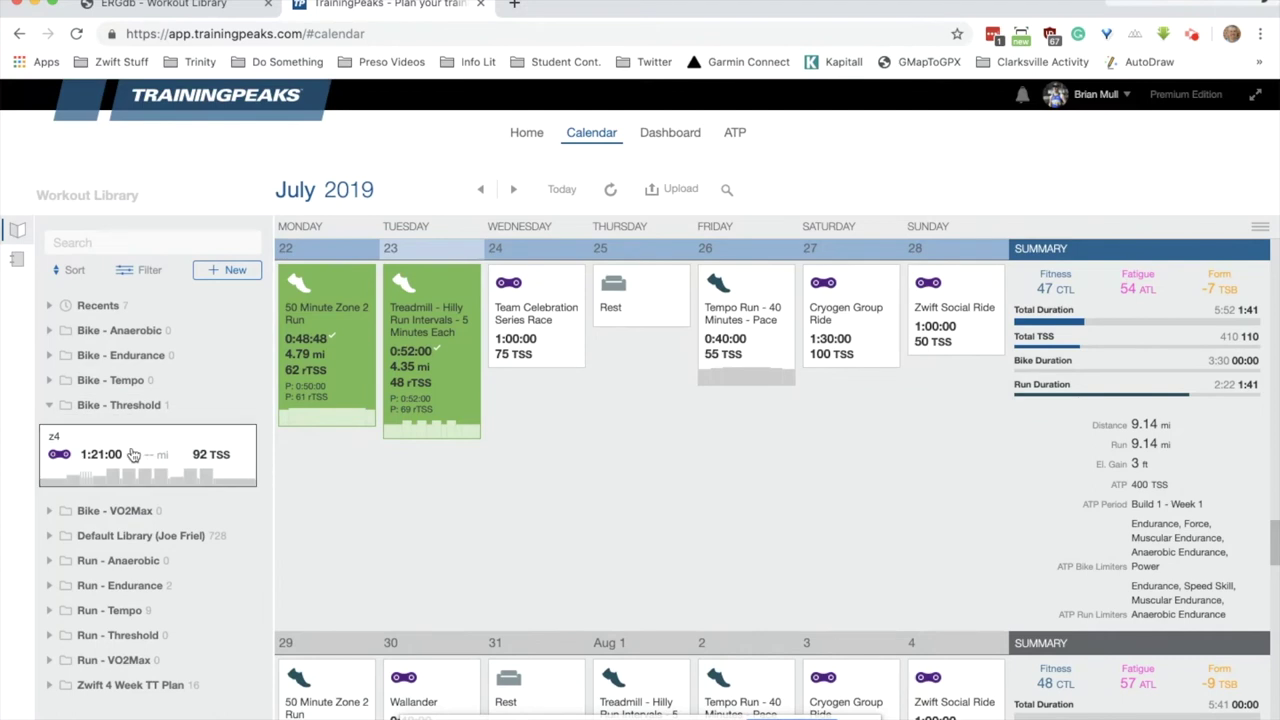
pyautogui.moveTo(133, 454); pyautogui.dragTo(847, 431)
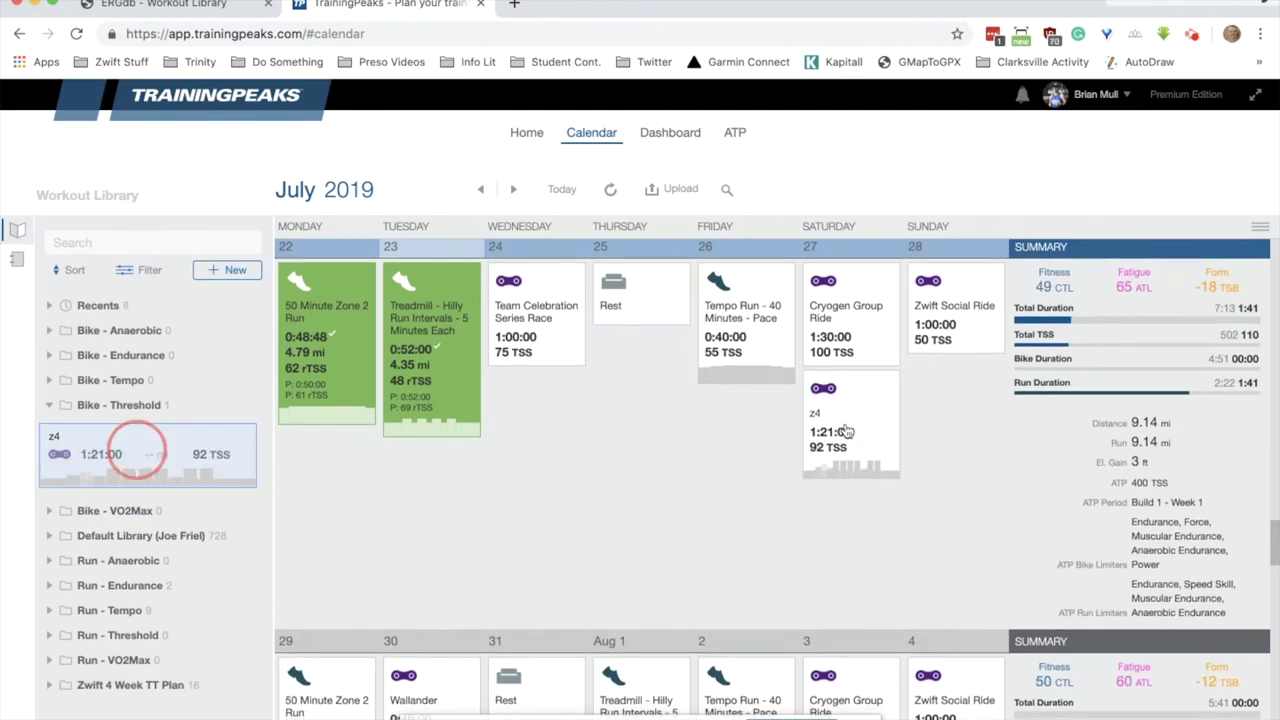
pyautogui.moveTo(857, 400); pyautogui.dragTo(441, 470)
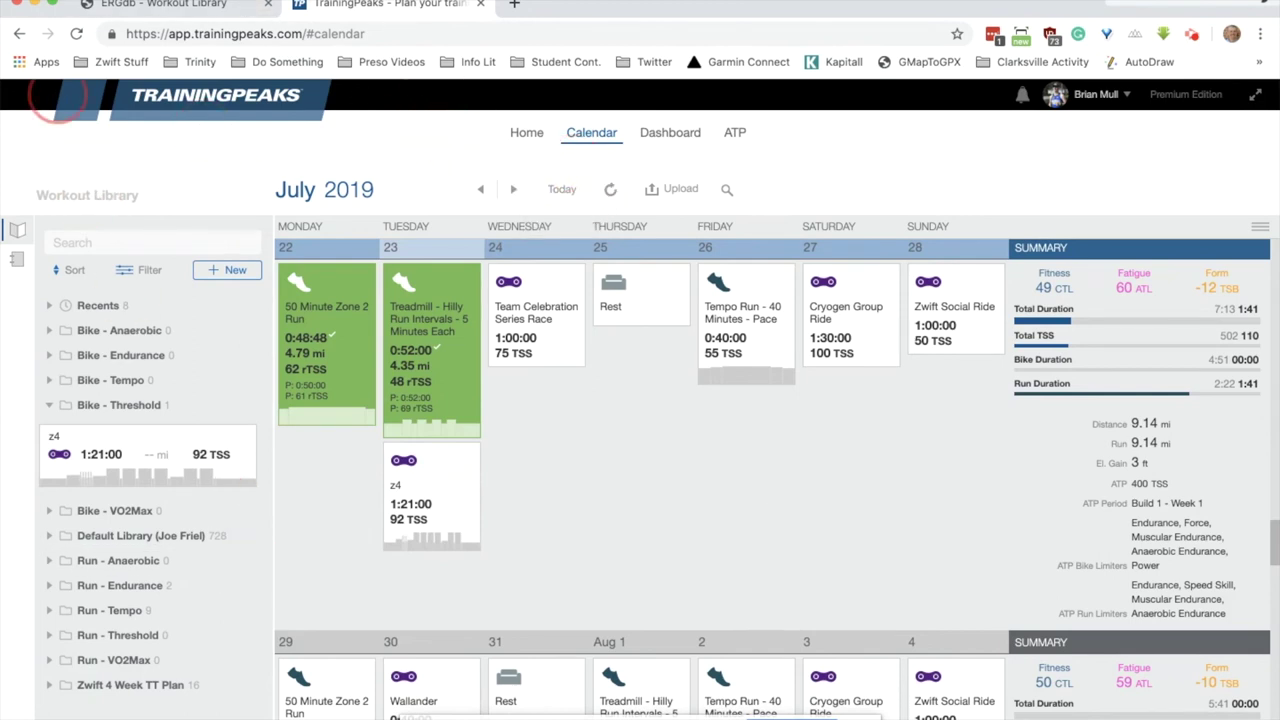
pyautogui.click(611, 190)
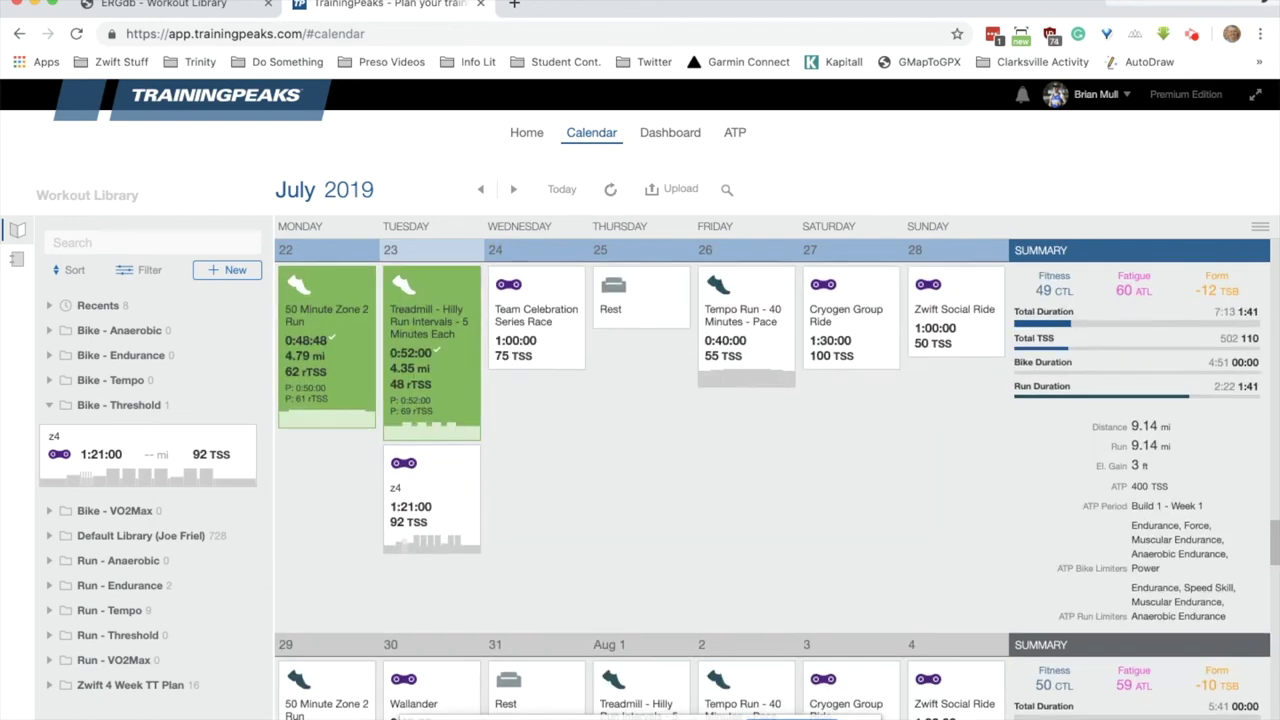
# Step: Relaunch Zwift from the Apple menu's Recent Items and continue past the welcome screen with LET'S GO
pyautogui.moveTo(58, 70)
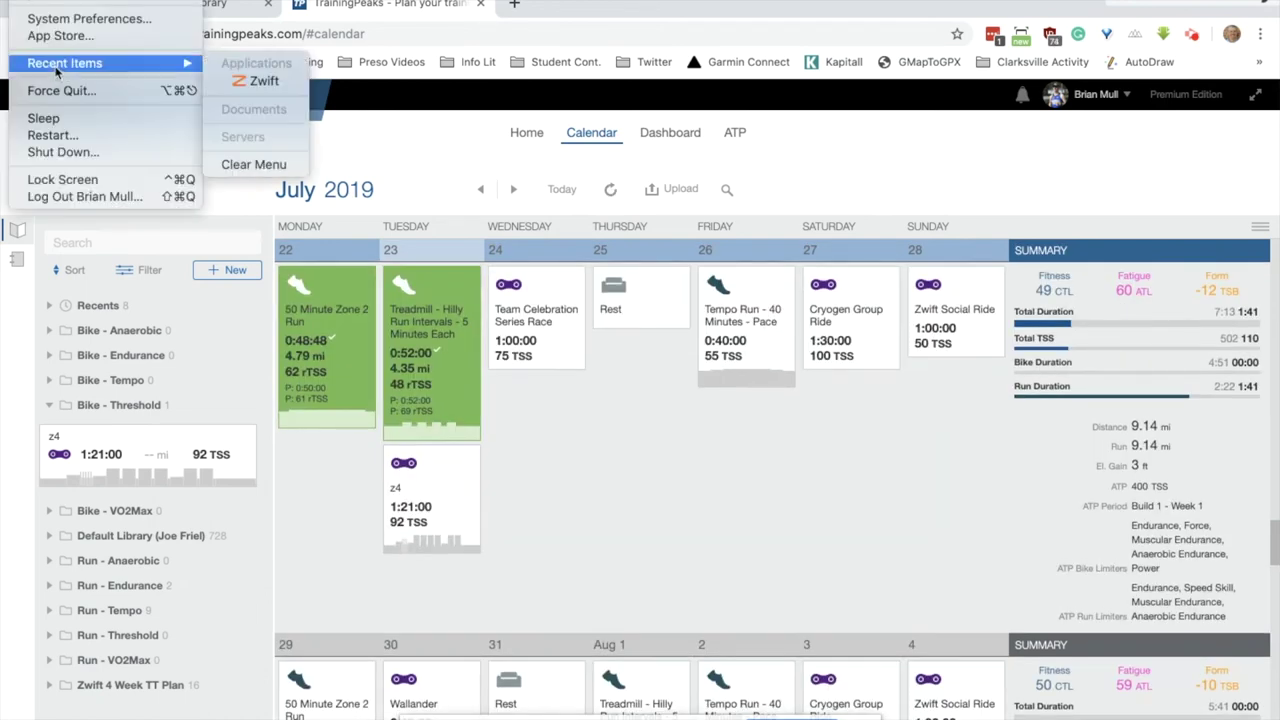
pyautogui.click(256, 81)
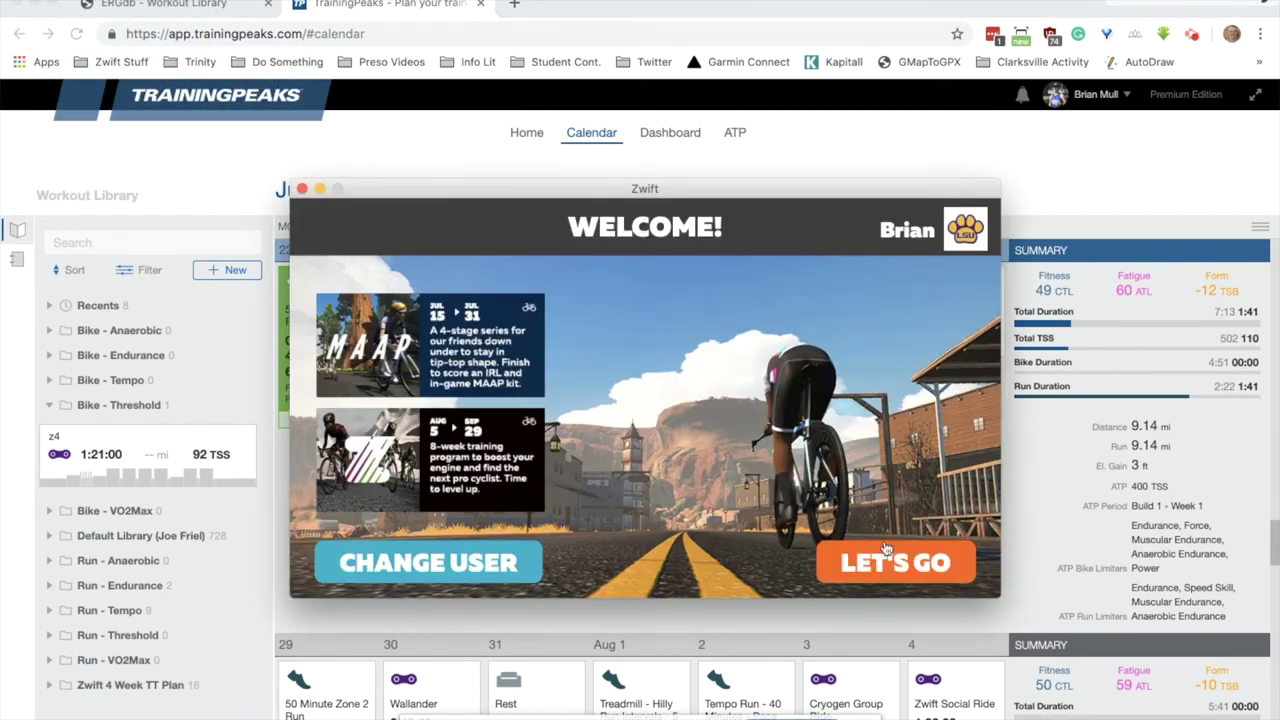
pyautogui.click(887, 553)
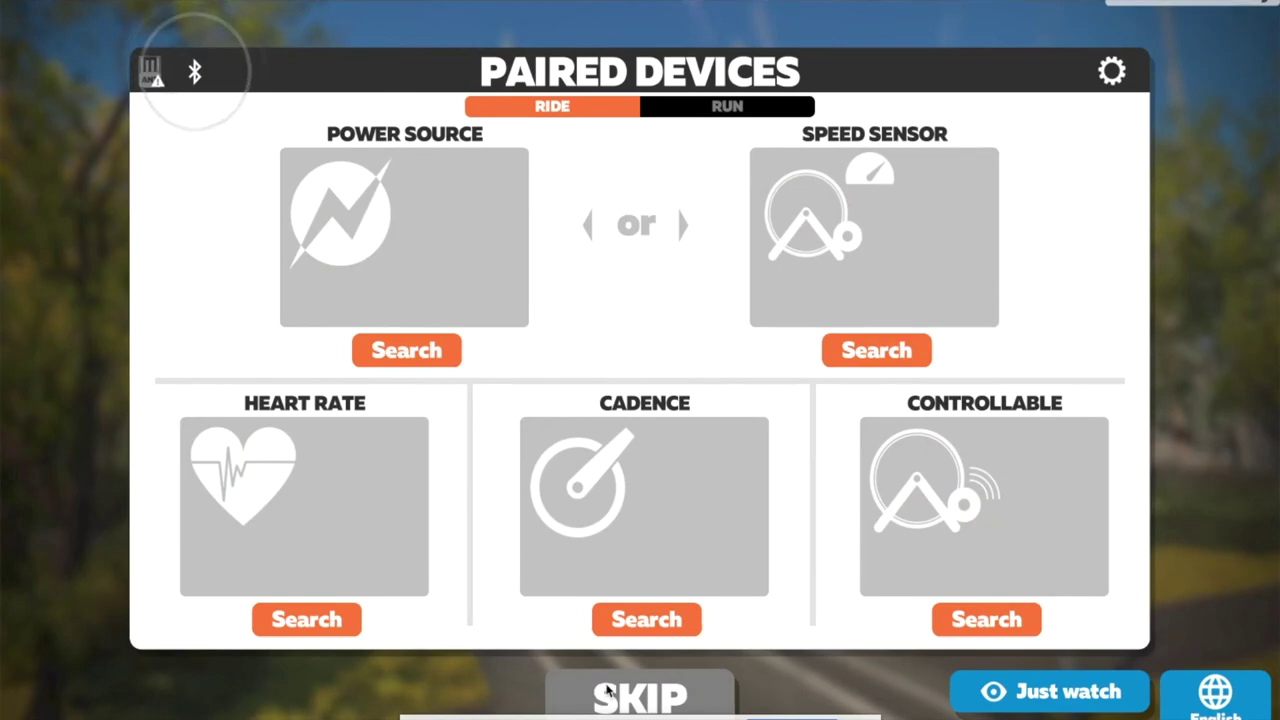
# Step: Skip device pairing, open the Training list, and scroll to TrainingPeaks Custom Workouts
pyautogui.click(608, 690)
pyautogui.click(770, 463)
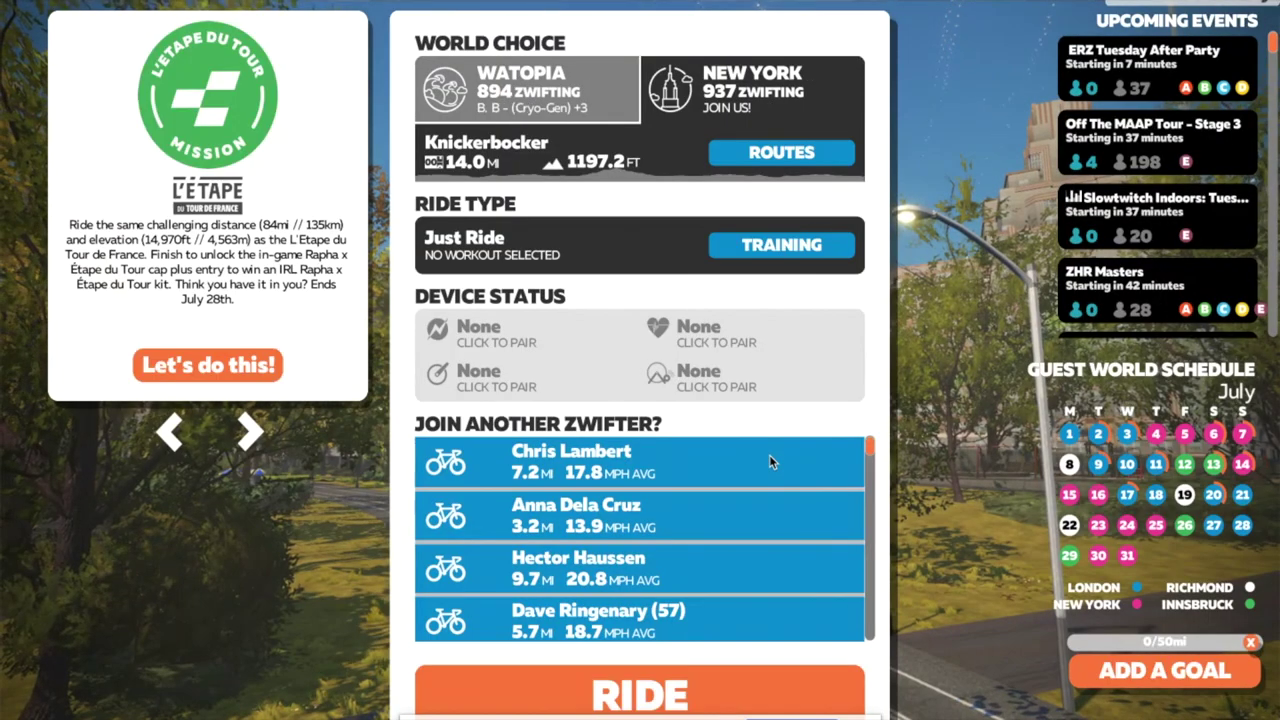
pyautogui.click(772, 256)
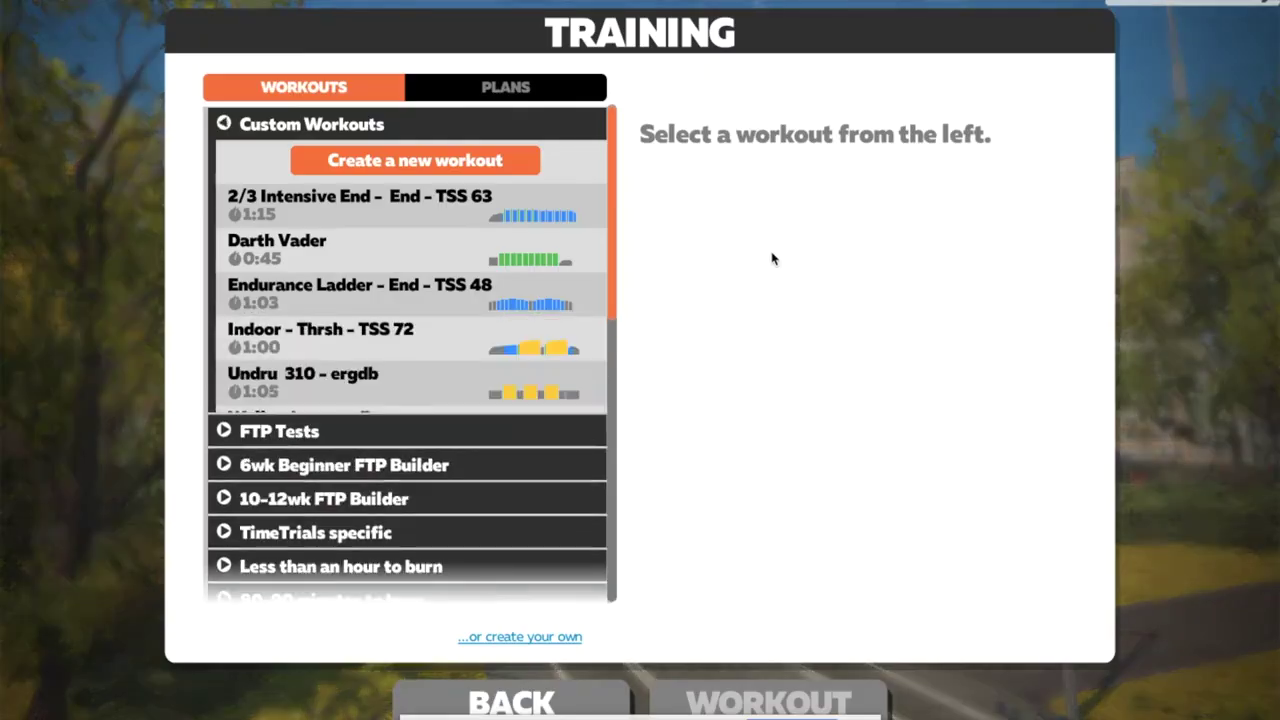
pyautogui.click(225, 125)
pyautogui.scroll(-3, 398, 390)
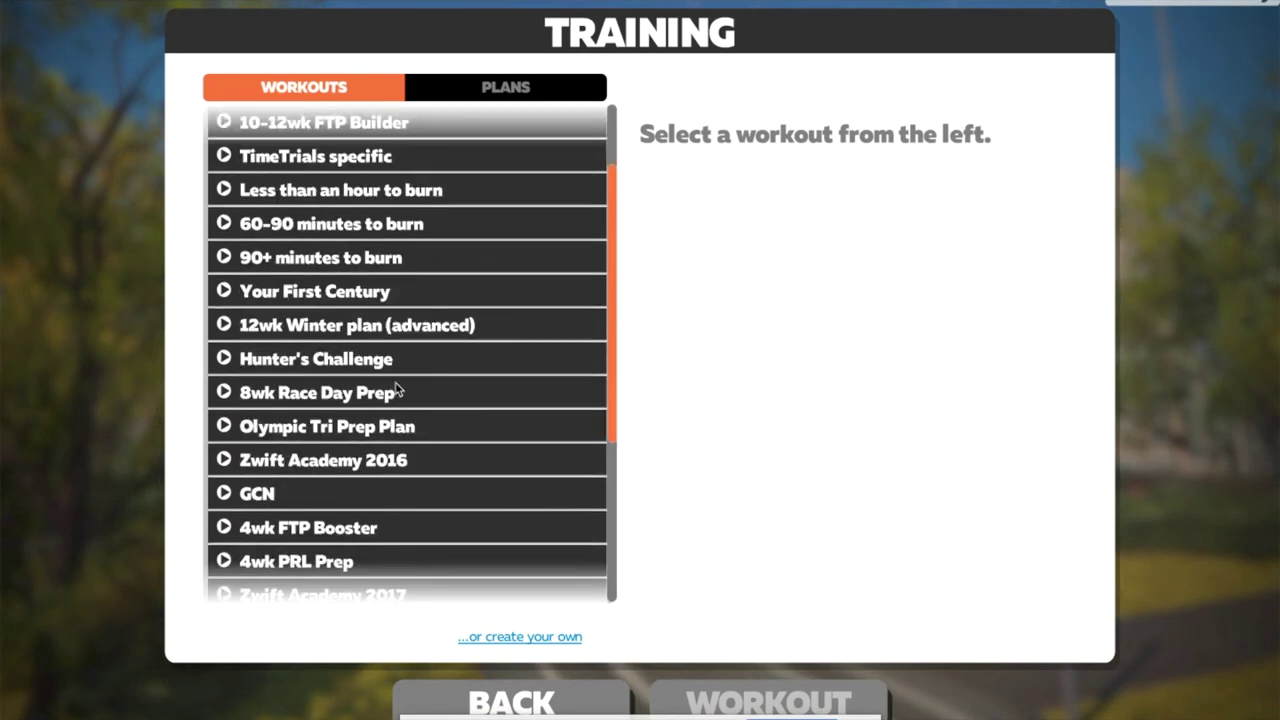
pyautogui.scroll(-5, 398, 390)
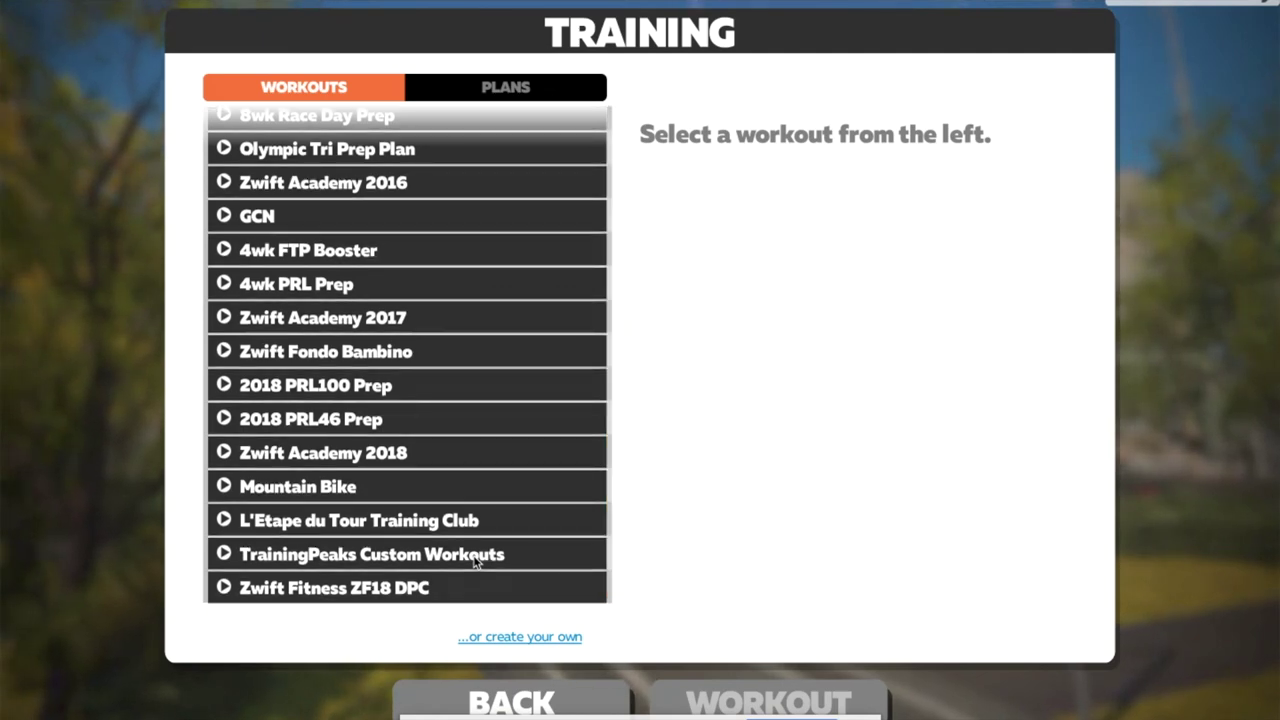
# Step: Expand TrainingPeaks Custom Workouts and select the z4 workout (1:21, 91 Stress Points)
pyautogui.click(276, 558)
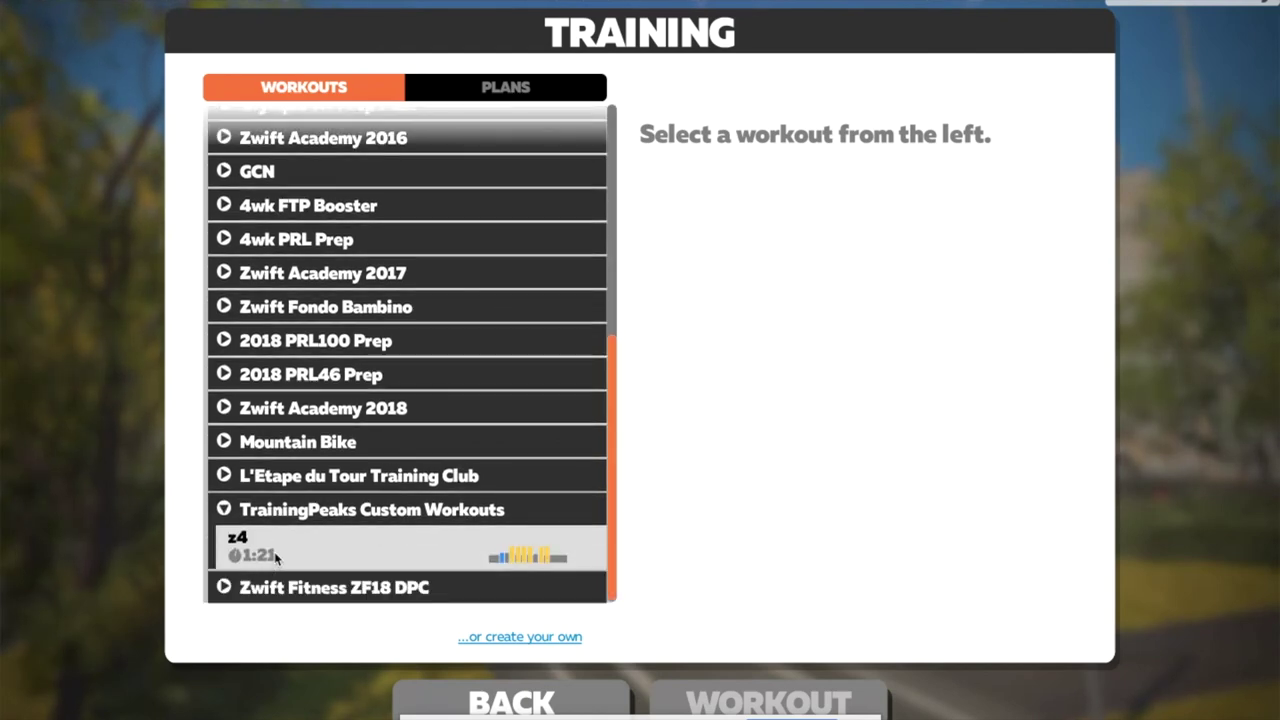
pyautogui.click(450, 552)
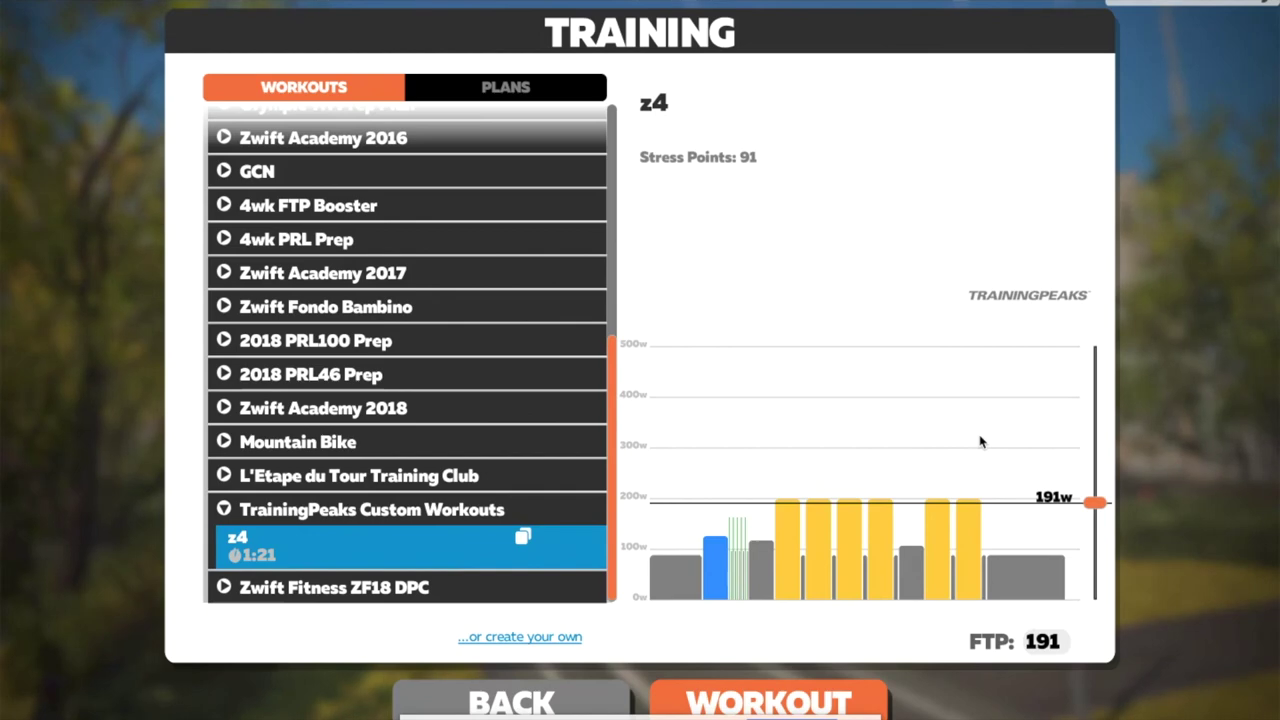